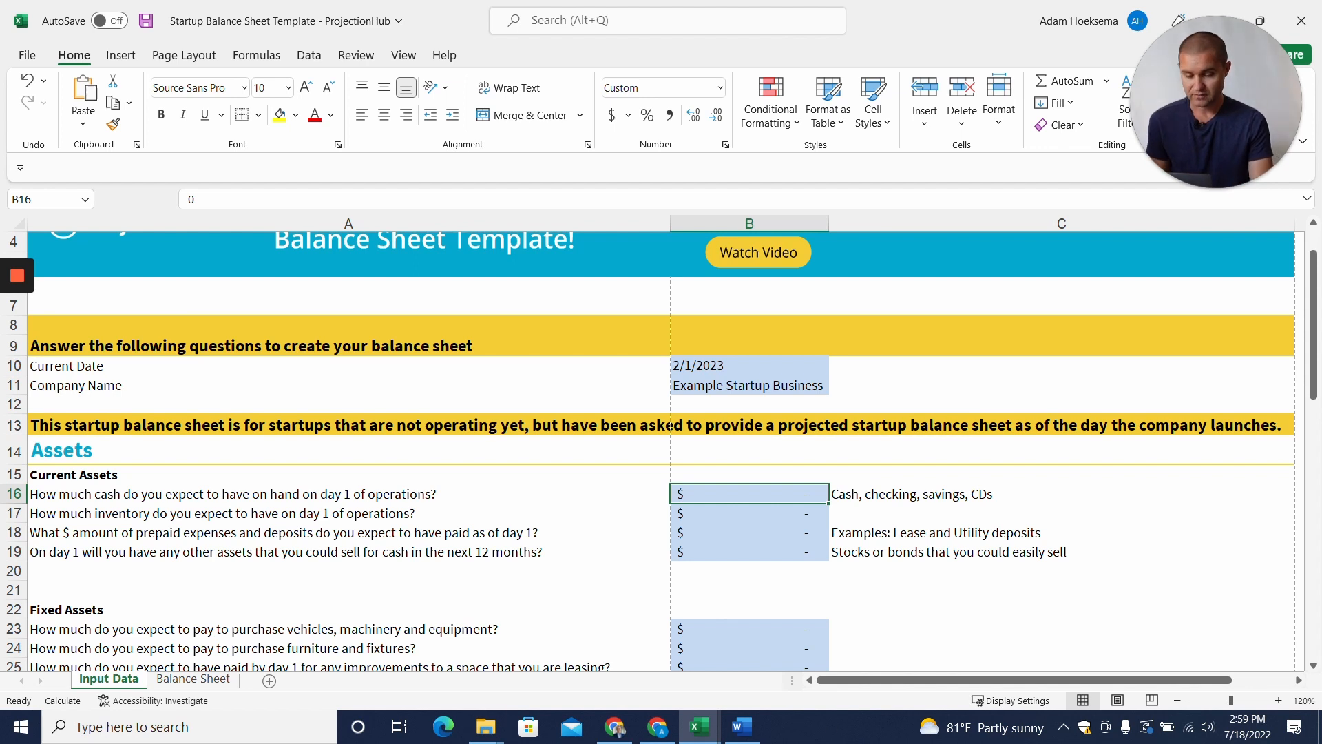
Step: Fill in the Current Assets answers: 50,000 cash on hand, 15,000 inventory, and 10,000 prepaid expenses and deposits
{"action": "type", "text": "50000"}
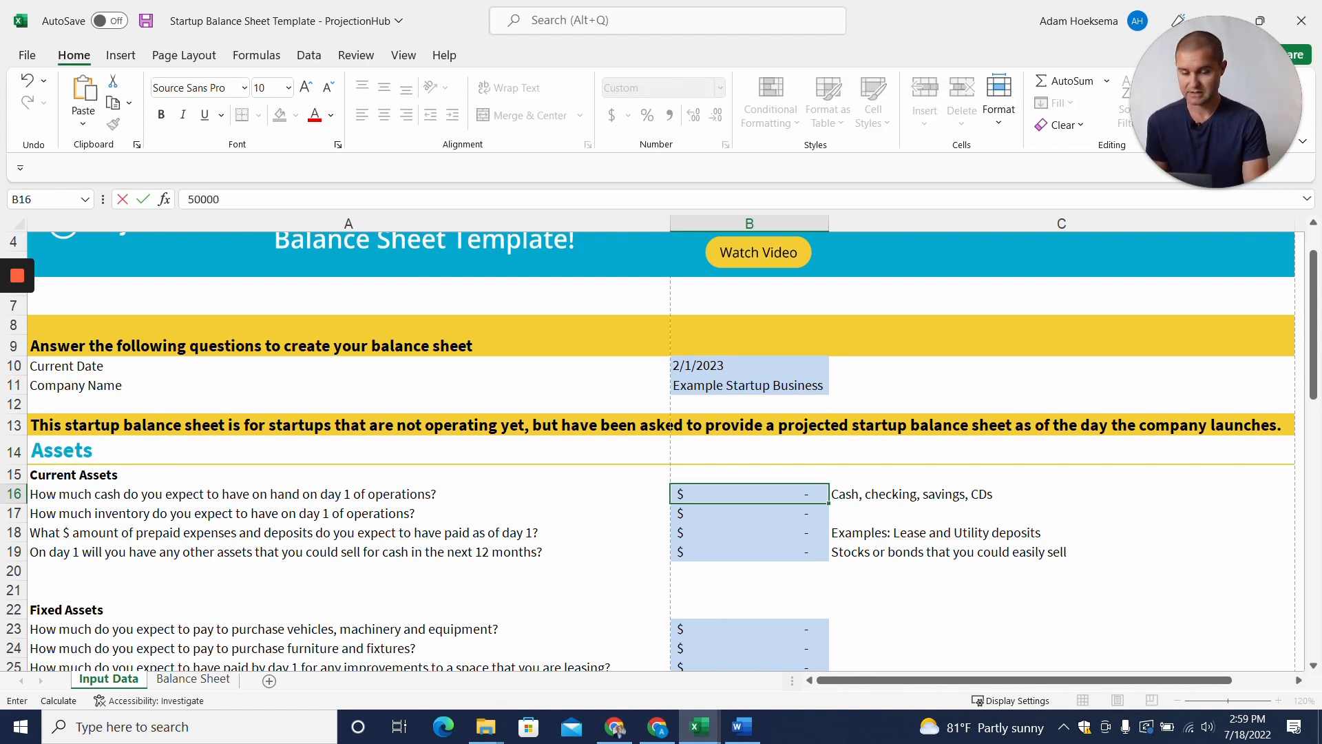
{"action": "key", "text": "Return"}
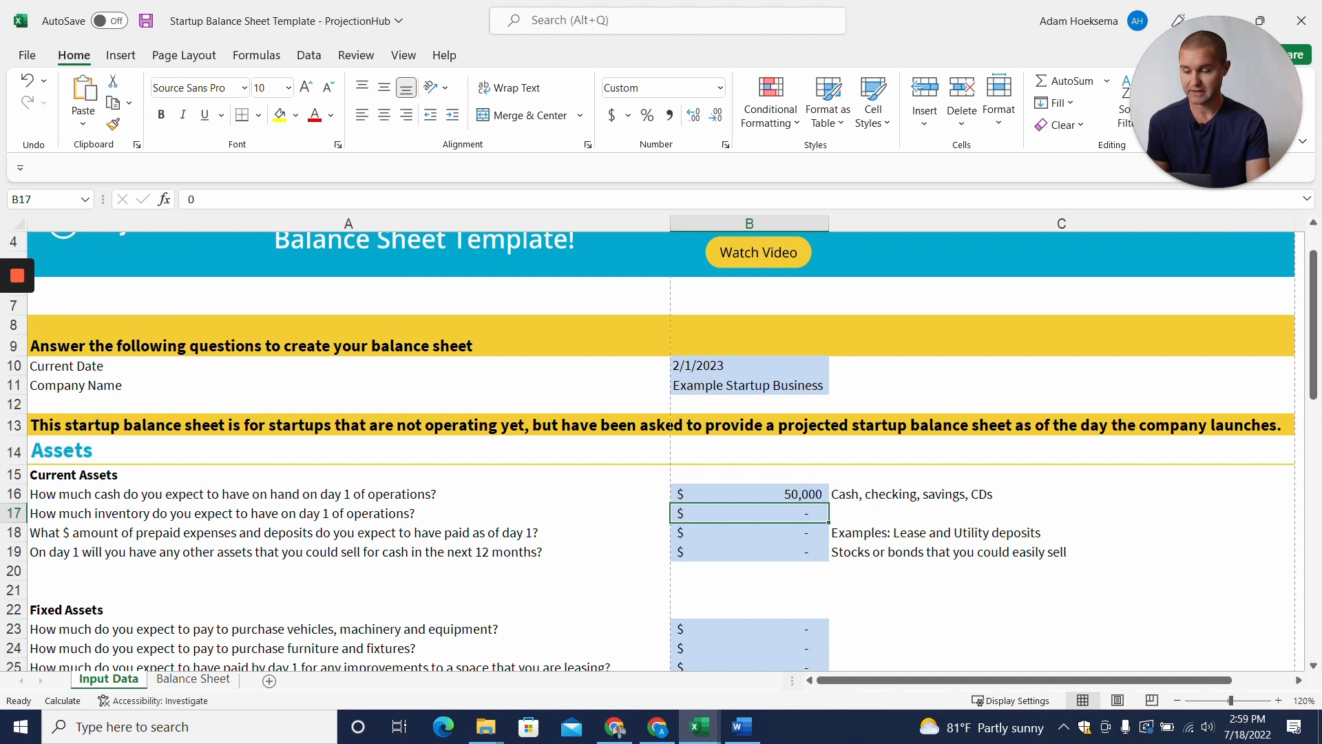
{"action": "scroll", "coordinate": [660, 448], "scroll_direction": "down", "scroll_amount": 1}
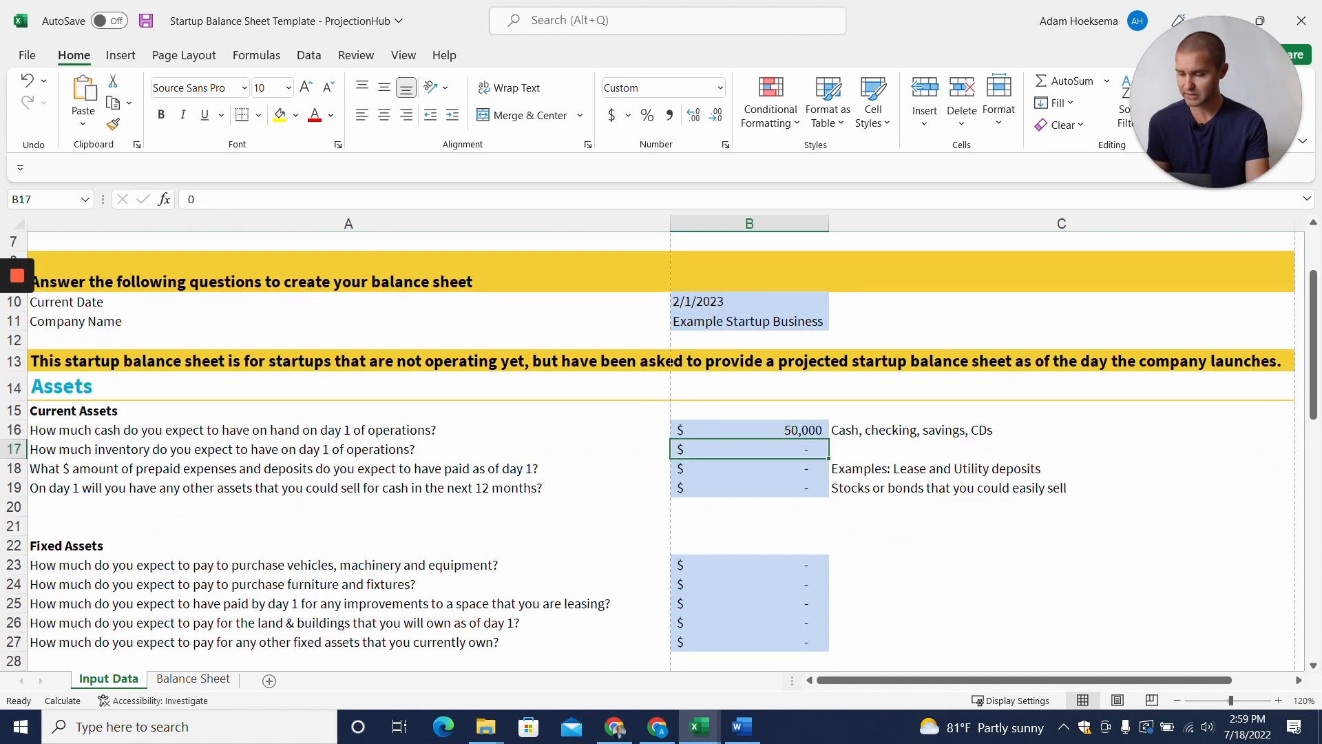
{"action": "type", "text": "15000"}
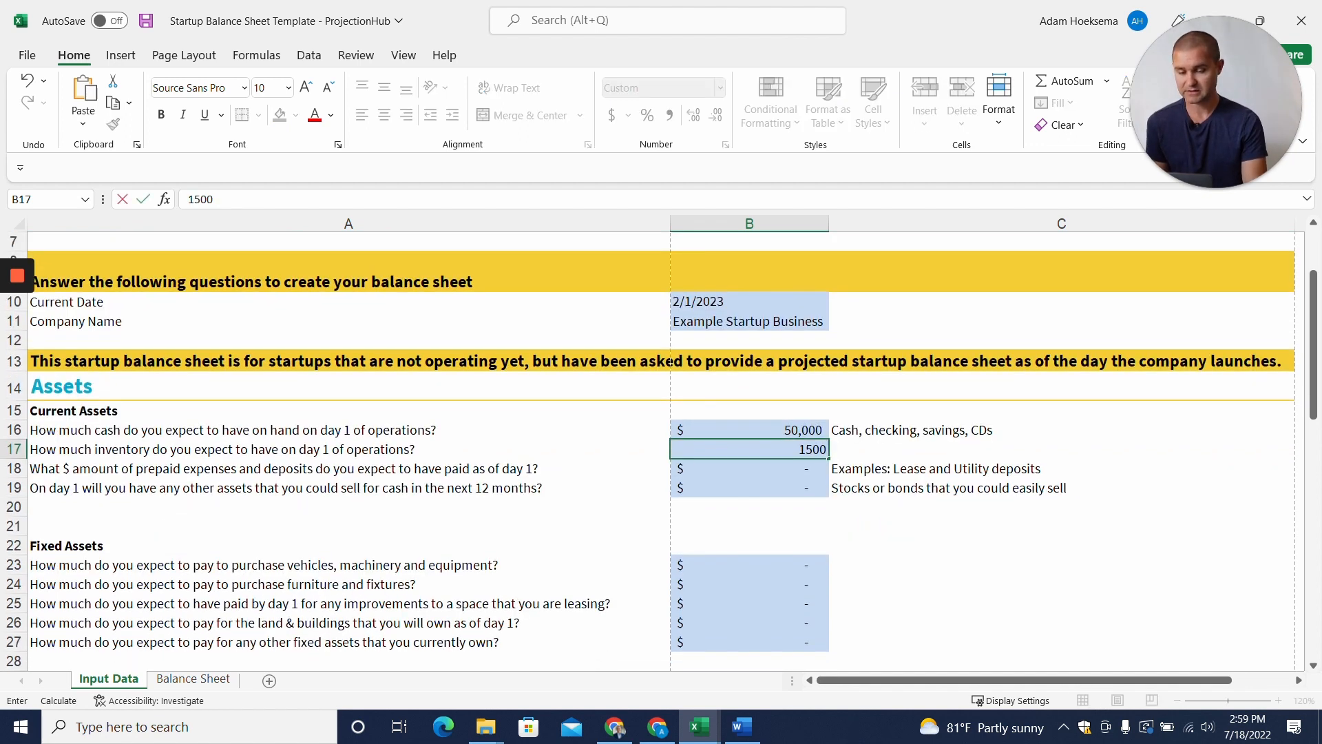
{"action": "key", "text": "Return"}
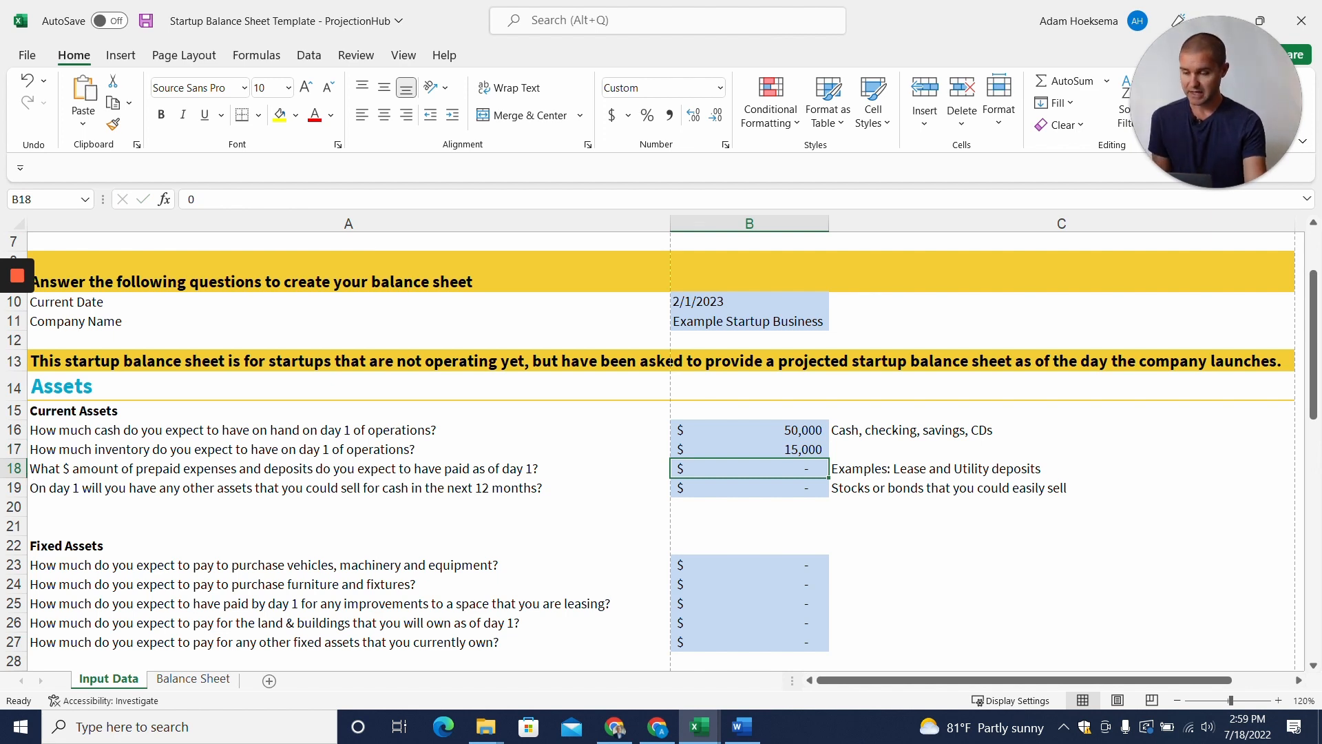
{"action": "type", "text": "10000"}
{"action": "key", "text": "Return"}
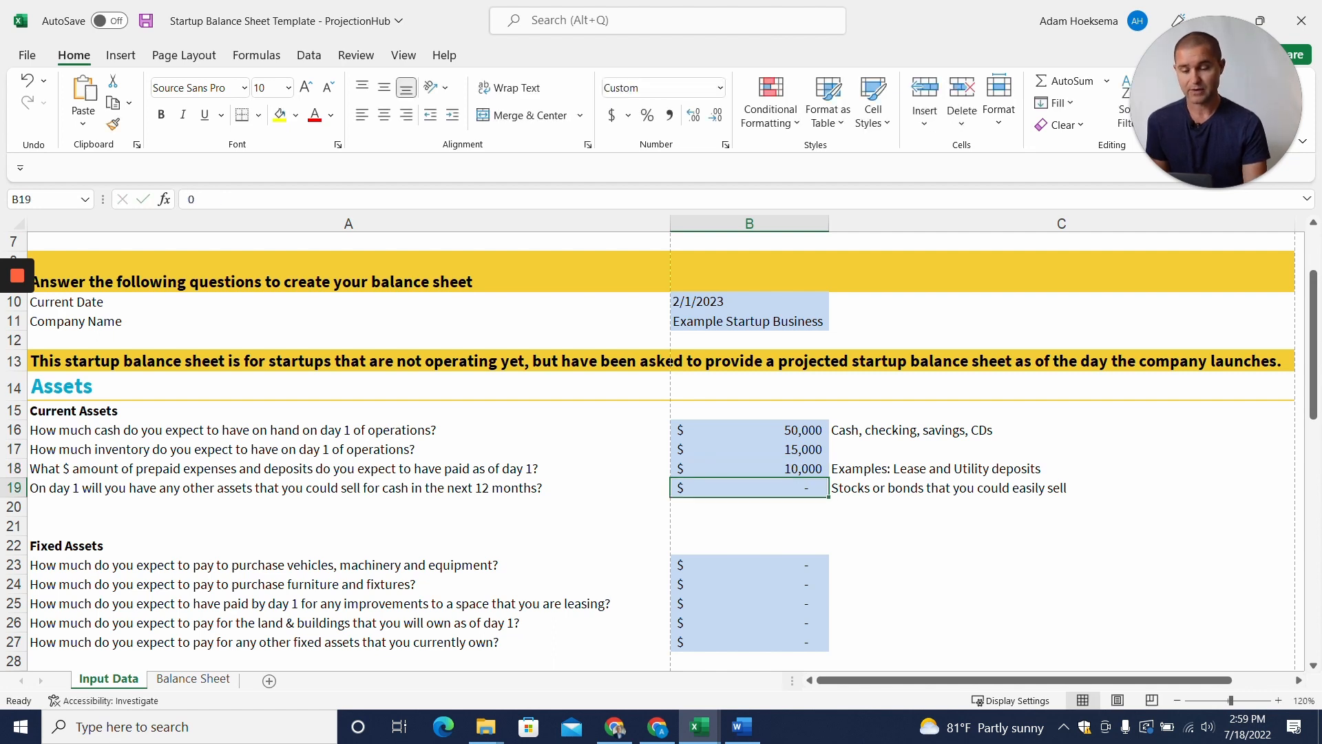
Step: Under Fixed Assets, enter 30,000 for vehicles, machinery and equipment, and 30,000 for furniture and fixtures
{"action": "scroll", "coordinate": [661, 447], "scroll_direction": "down", "scroll_amount": 1}
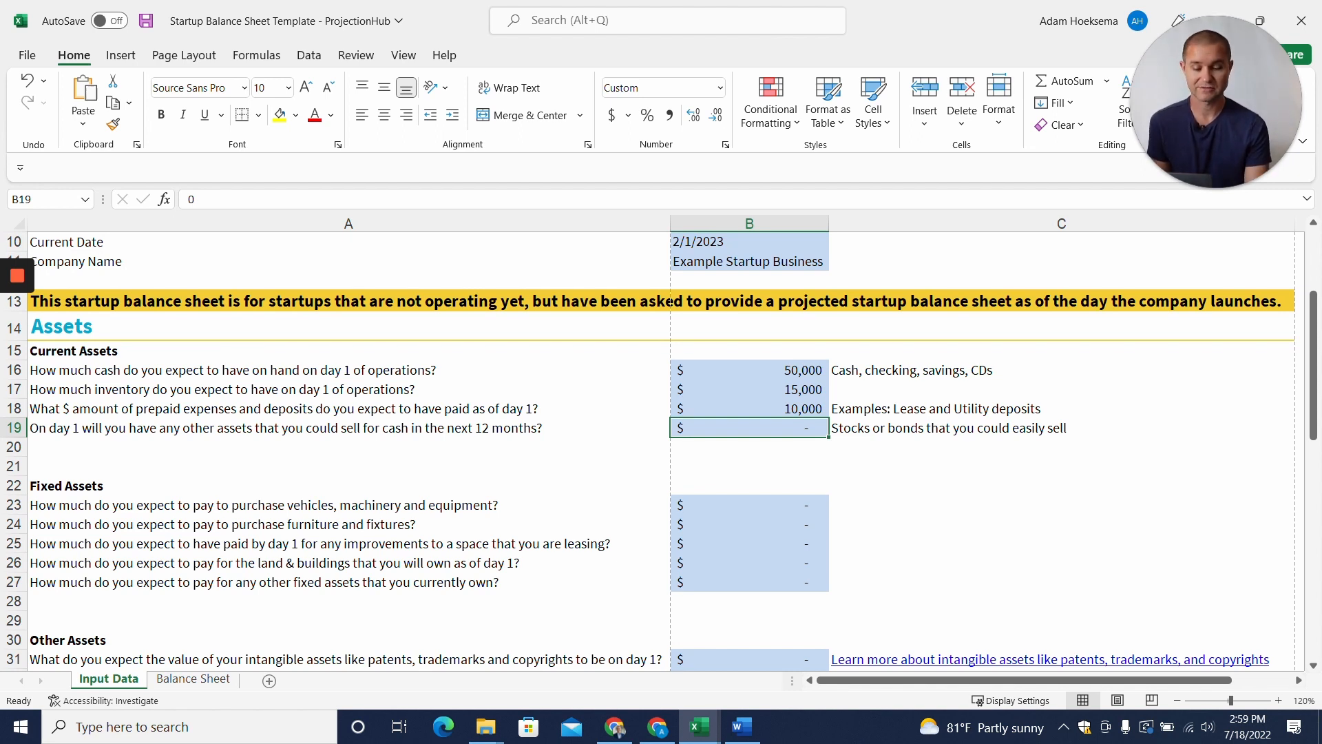
{"action": "scroll", "coordinate": [662, 447], "scroll_direction": "down", "scroll_amount": 2}
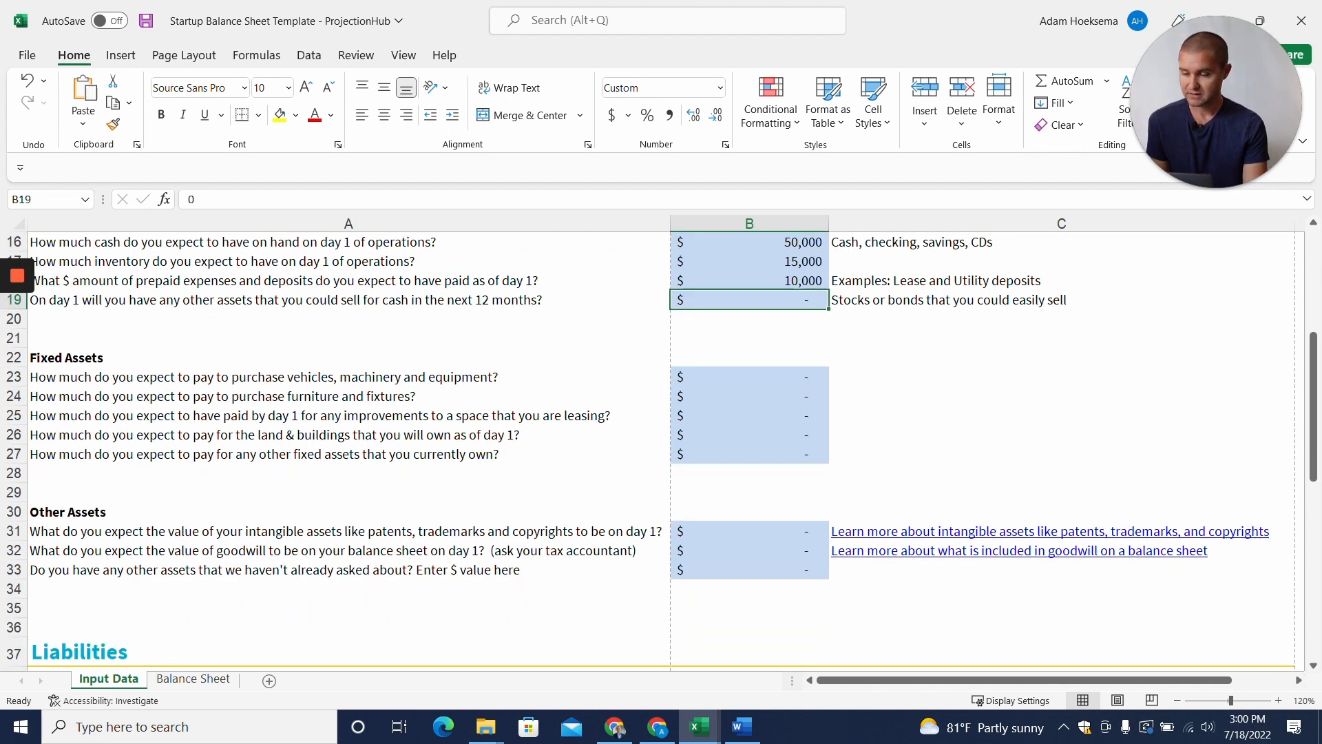
{"action": "left_click", "coordinate": [749, 377]}
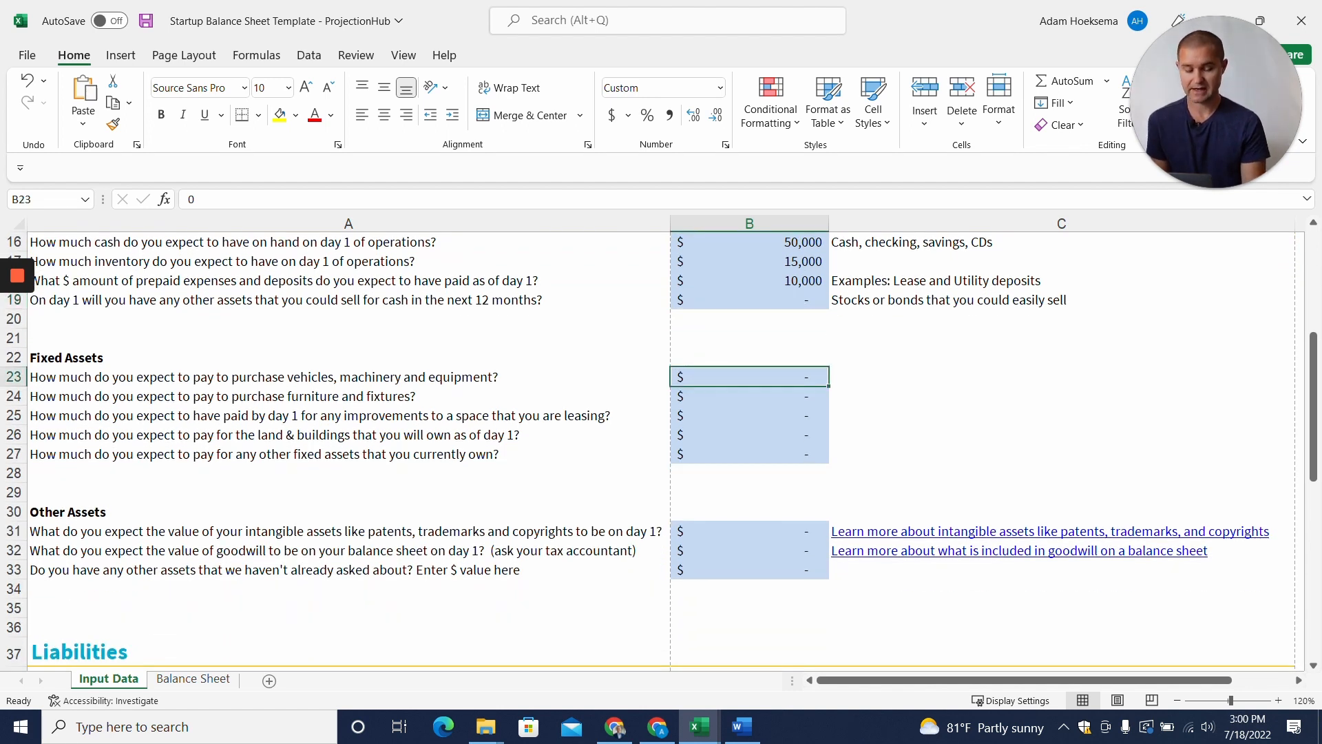
{"action": "type", "text": "30000"}
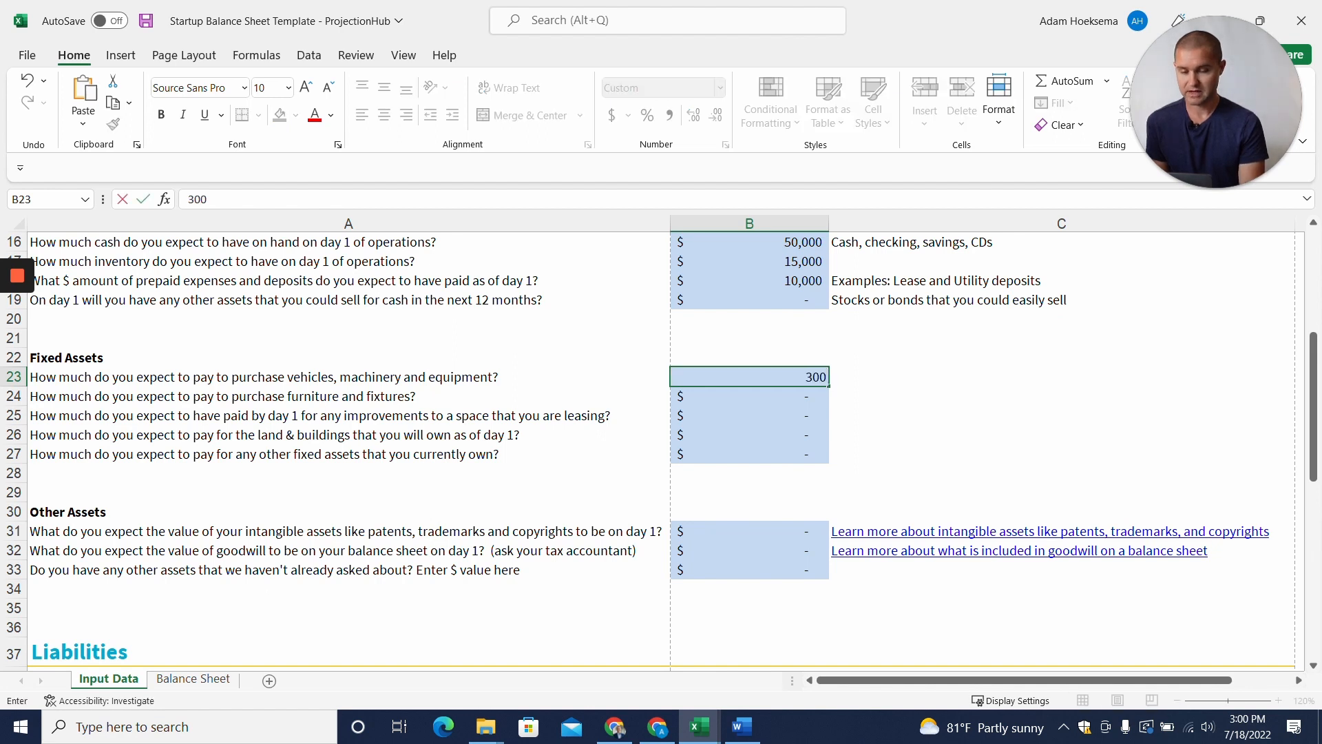
{"action": "key", "text": "Return"}
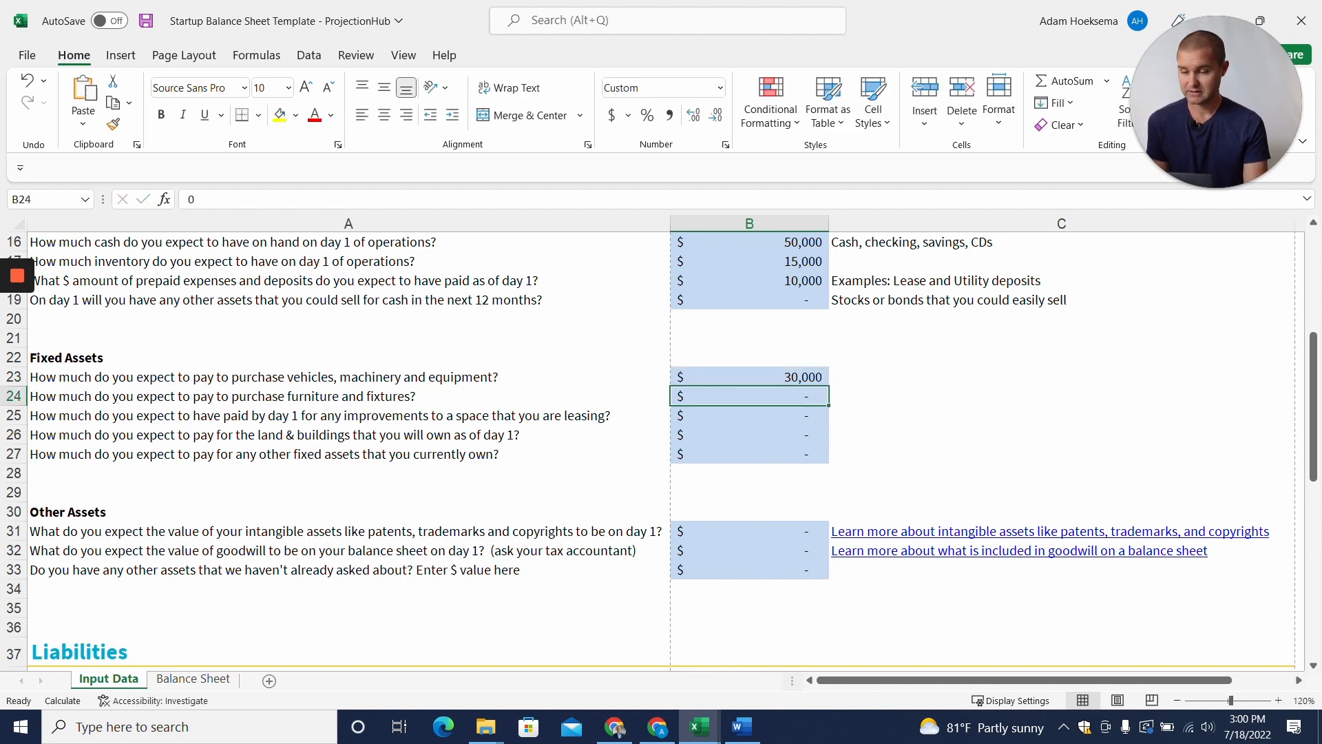
{"action": "type", "text": "30000"}
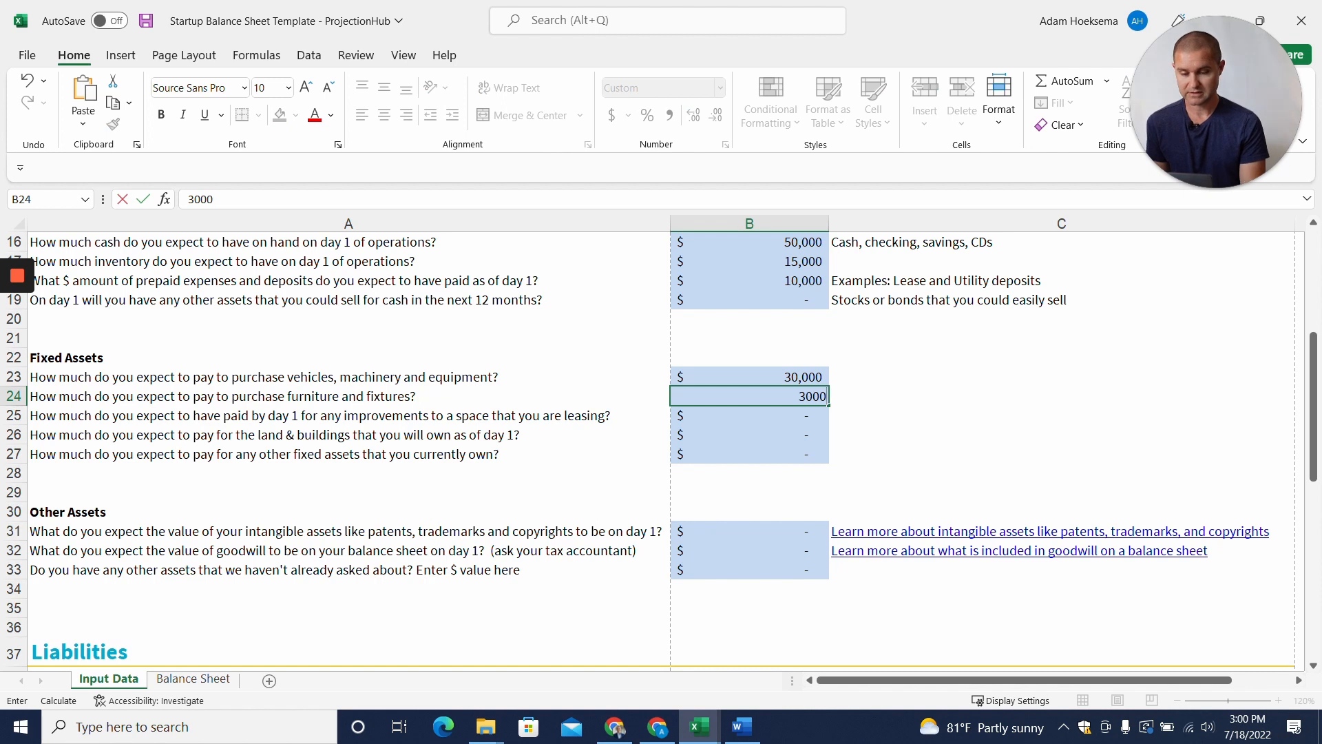
{"action": "key", "text": "Return"}
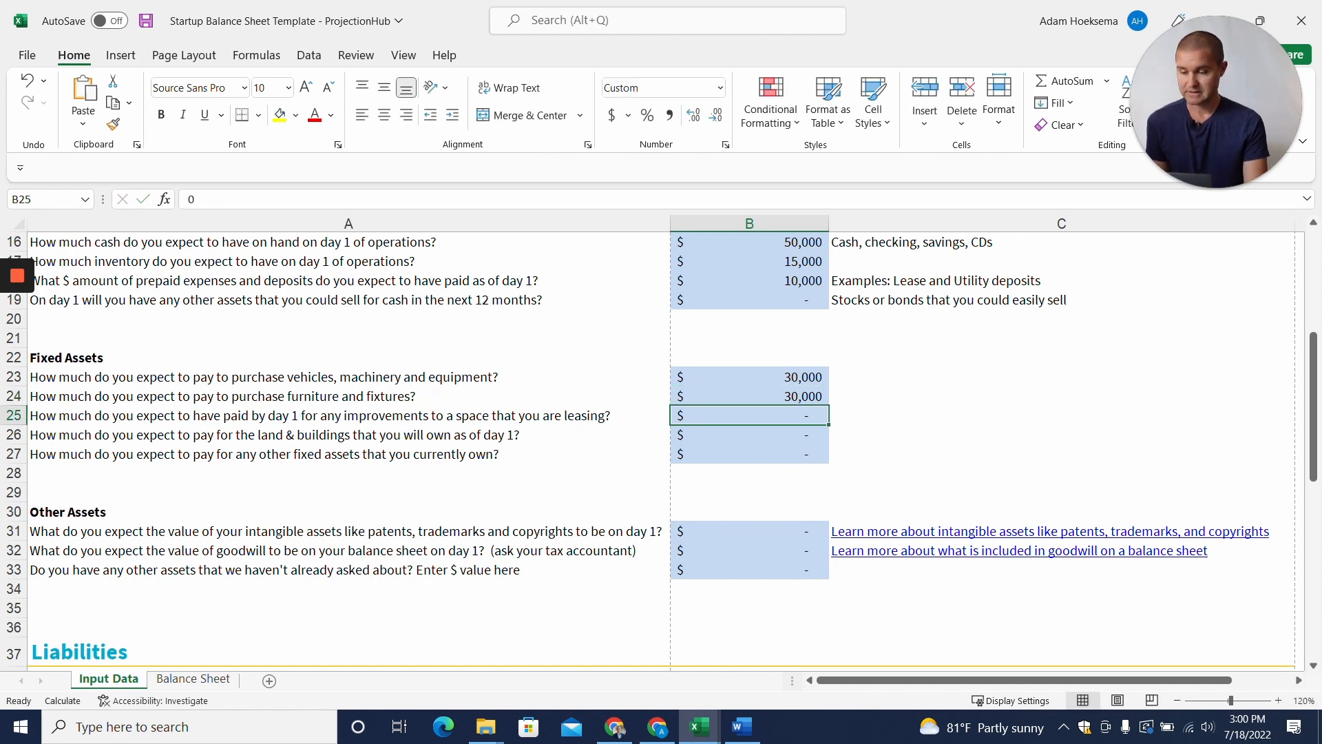
Step: Set the amount paid for improvements to the leased space to 30,000
{"action": "type", "text": "3000"}
{"action": "key", "text": "Return"}
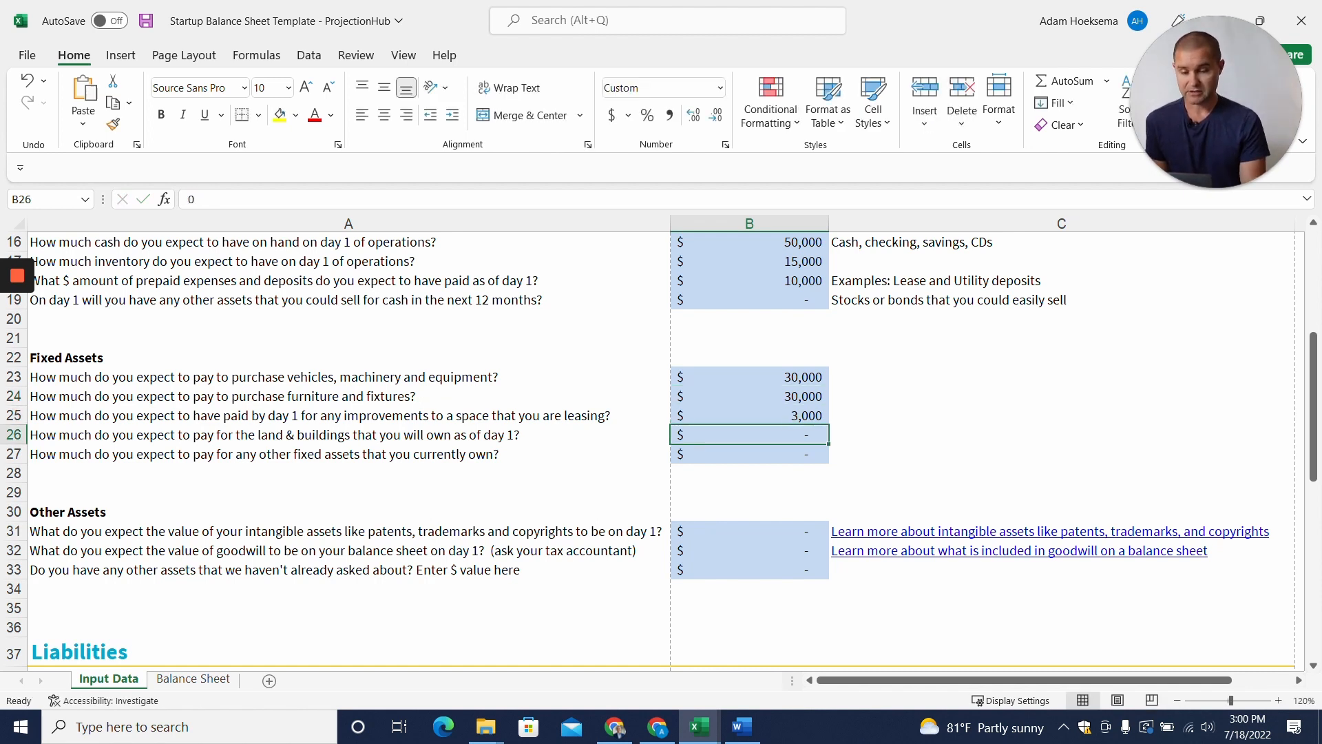
{"action": "key", "text": "Up"}
{"action": "key", "text": "F2"}
{"action": "type", "text": "0"}
{"action": "key", "text": "Return"}
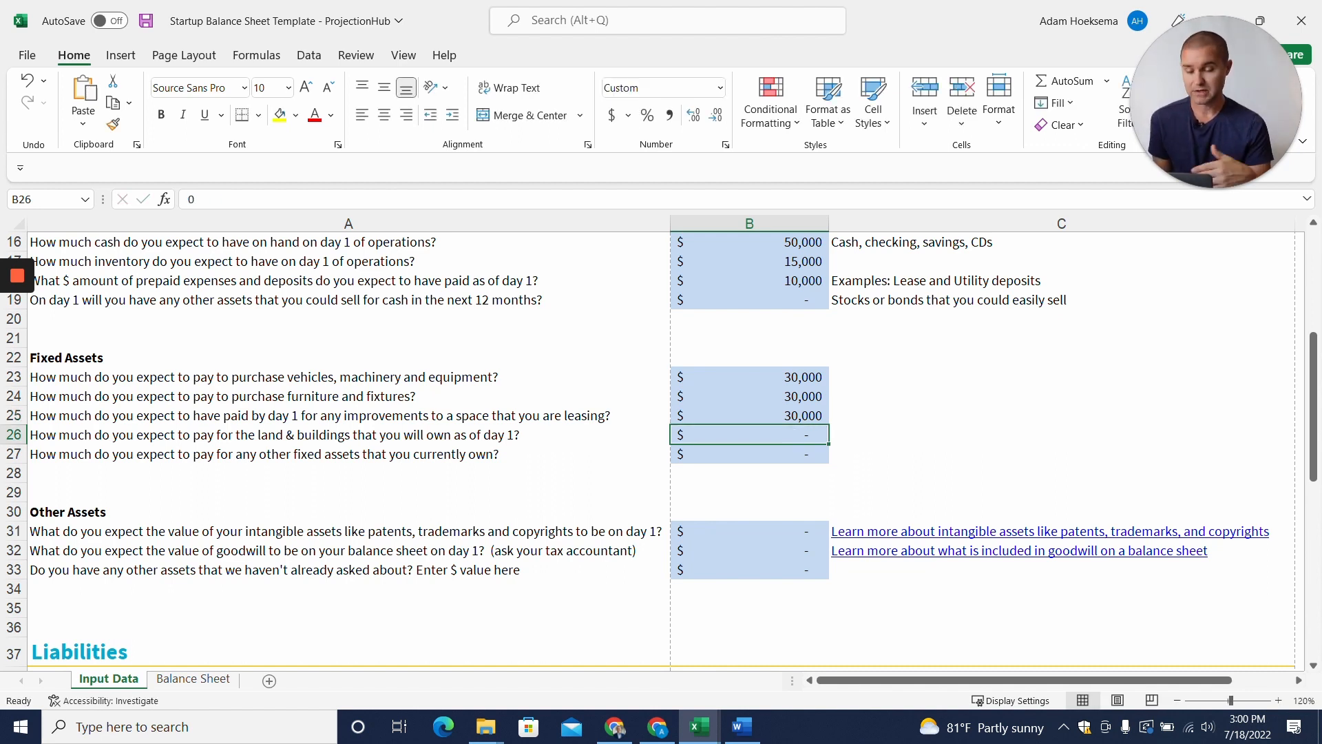
Step: Review the remaining fixed asset question and the Other Assets questions on intangible assets, goodwill and other unlisted assets
{"action": "key", "text": "Down"}
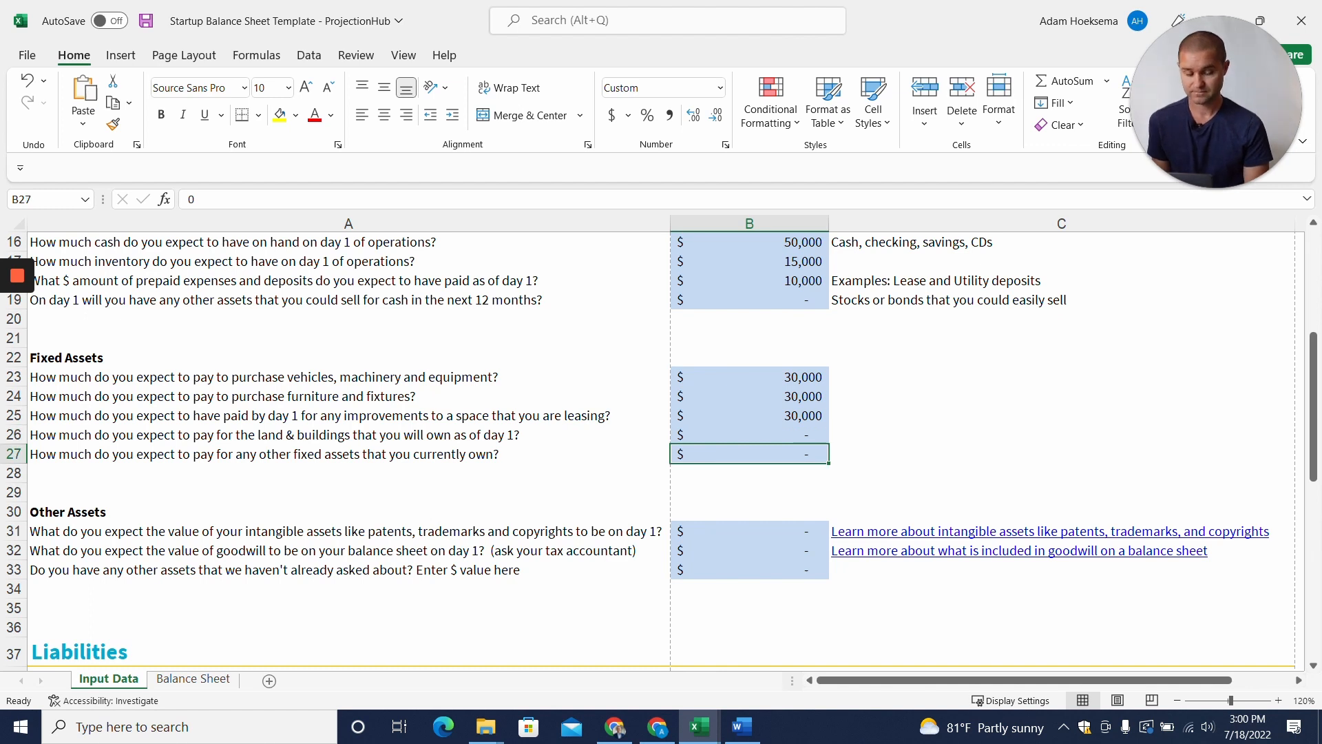
{"action": "key", "text": "Down"}
{"action": "key", "text": "Down"}
{"action": "key", "text": "Down"}
{"action": "key", "text": "Down"}
{"action": "key", "text": "Down"}
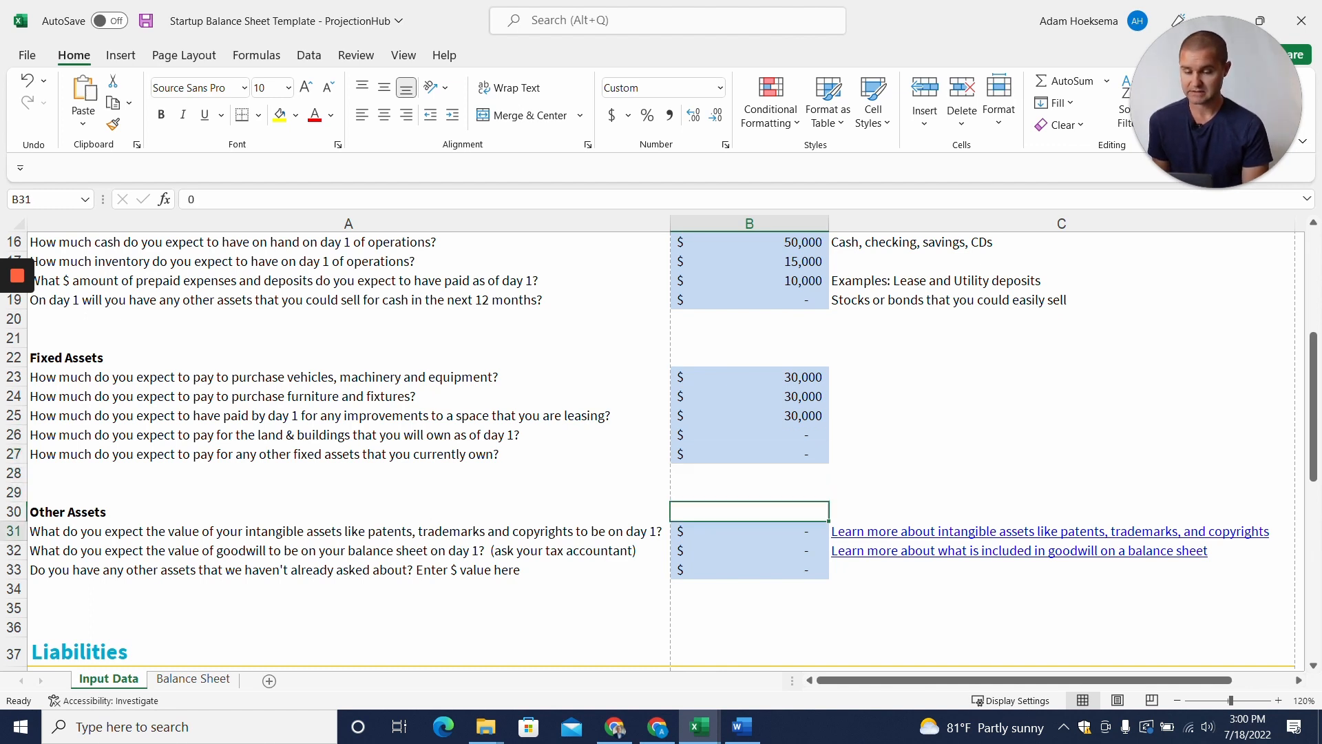
{"action": "scroll", "coordinate": [662, 447], "scroll_direction": "down", "scroll_amount": 1}
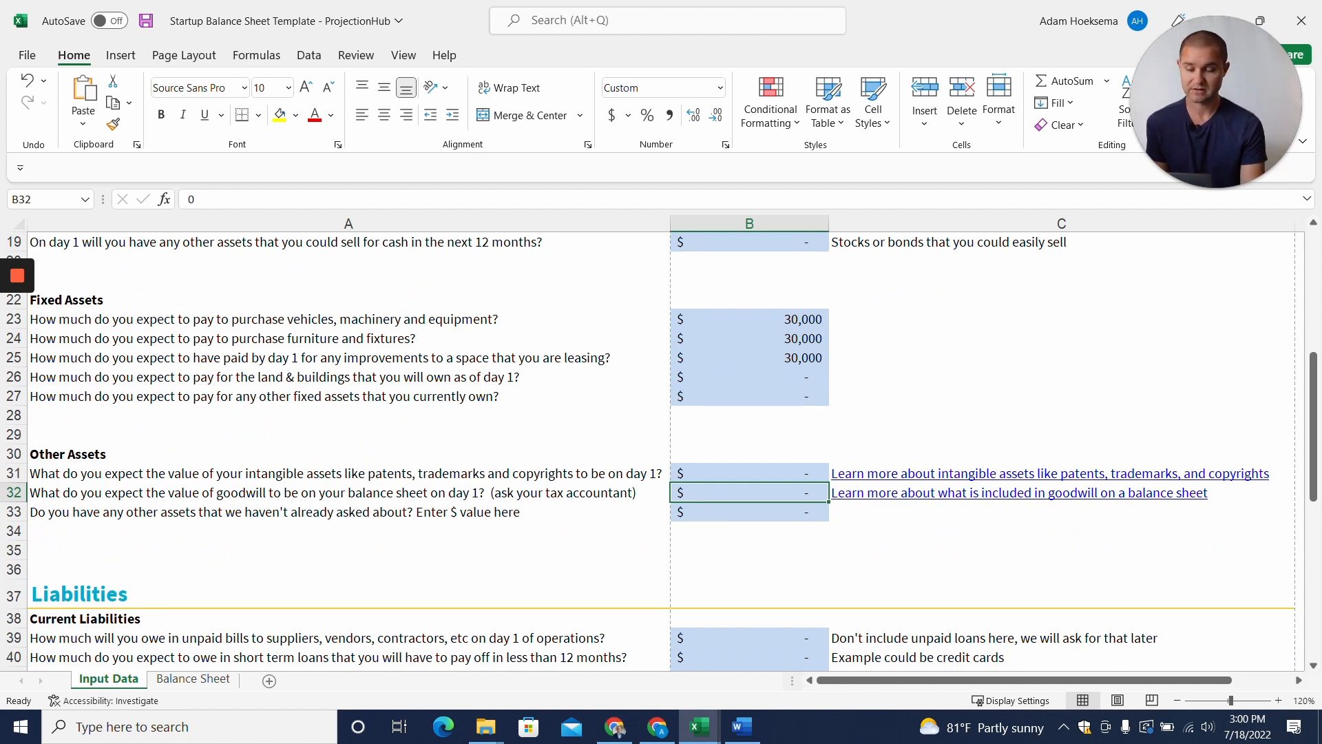
{"action": "key", "text": "Up"}
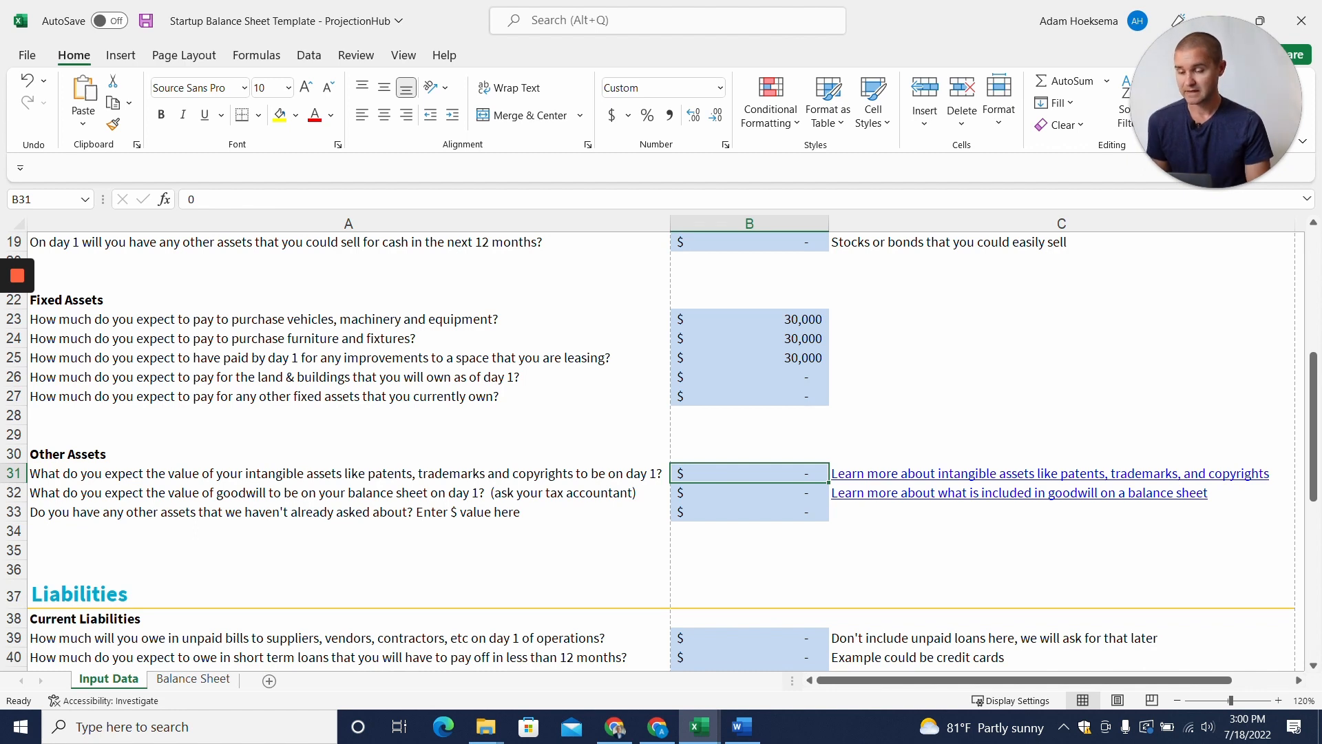
{"action": "key", "text": "Return"}
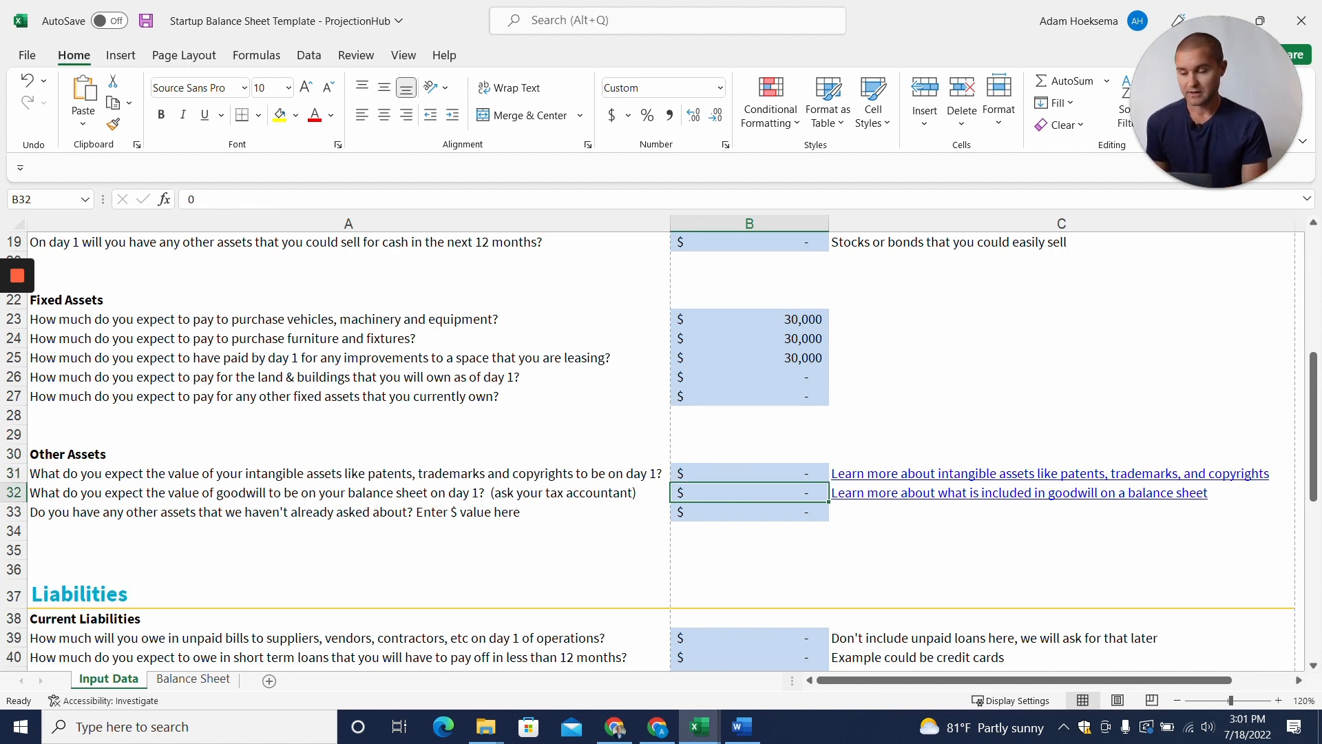
{"action": "key", "text": "Return"}
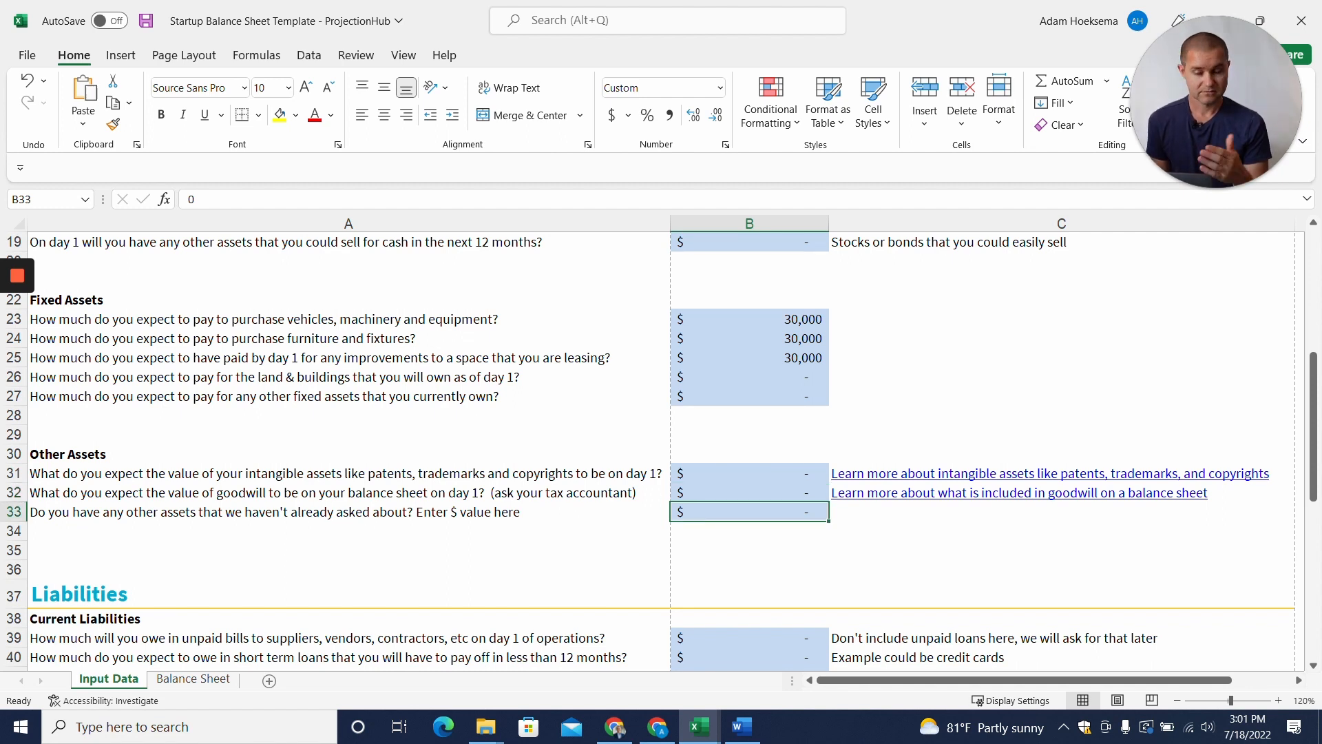
Step: Under Current Liabilities, enter 15,000 for unpaid bills owed to suppliers, vendors and contractors on day 1
{"action": "scroll", "coordinate": [661, 448], "scroll_direction": "down", "scroll_amount": 4}
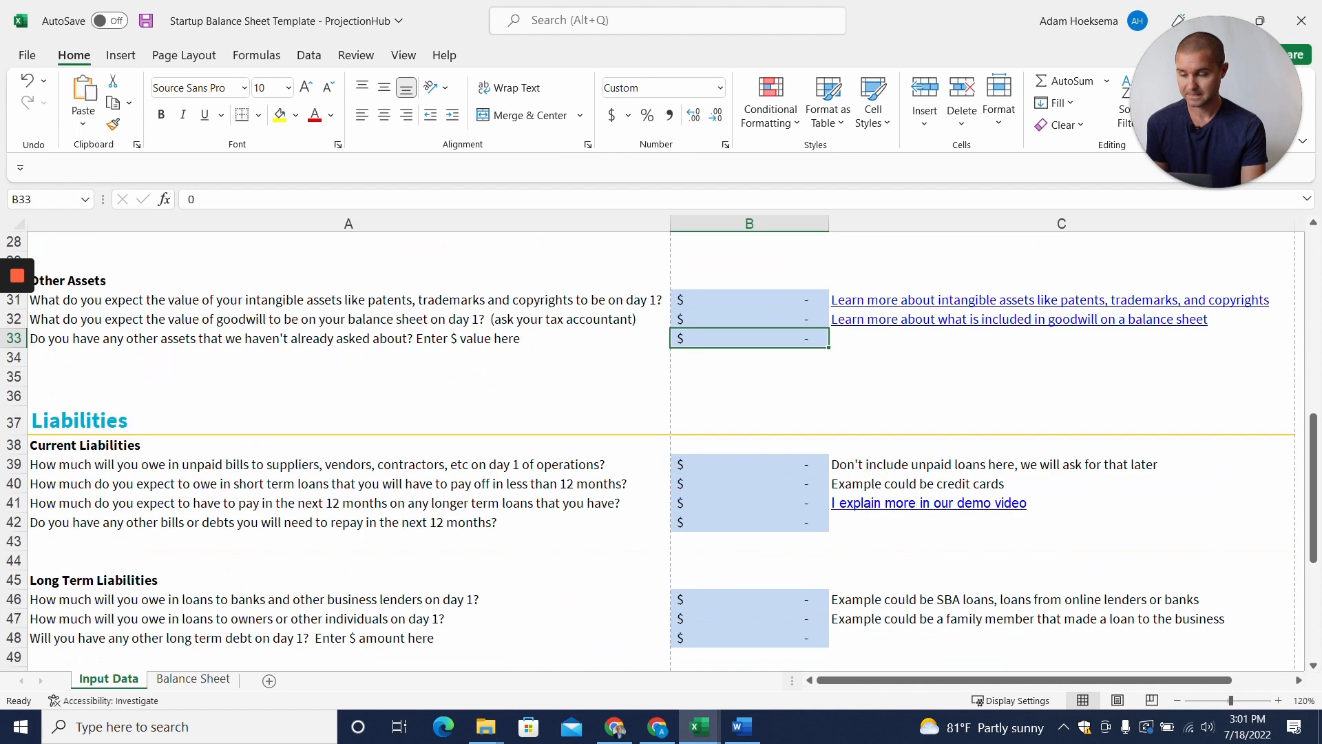
{"action": "left_click", "coordinate": [749, 406]}
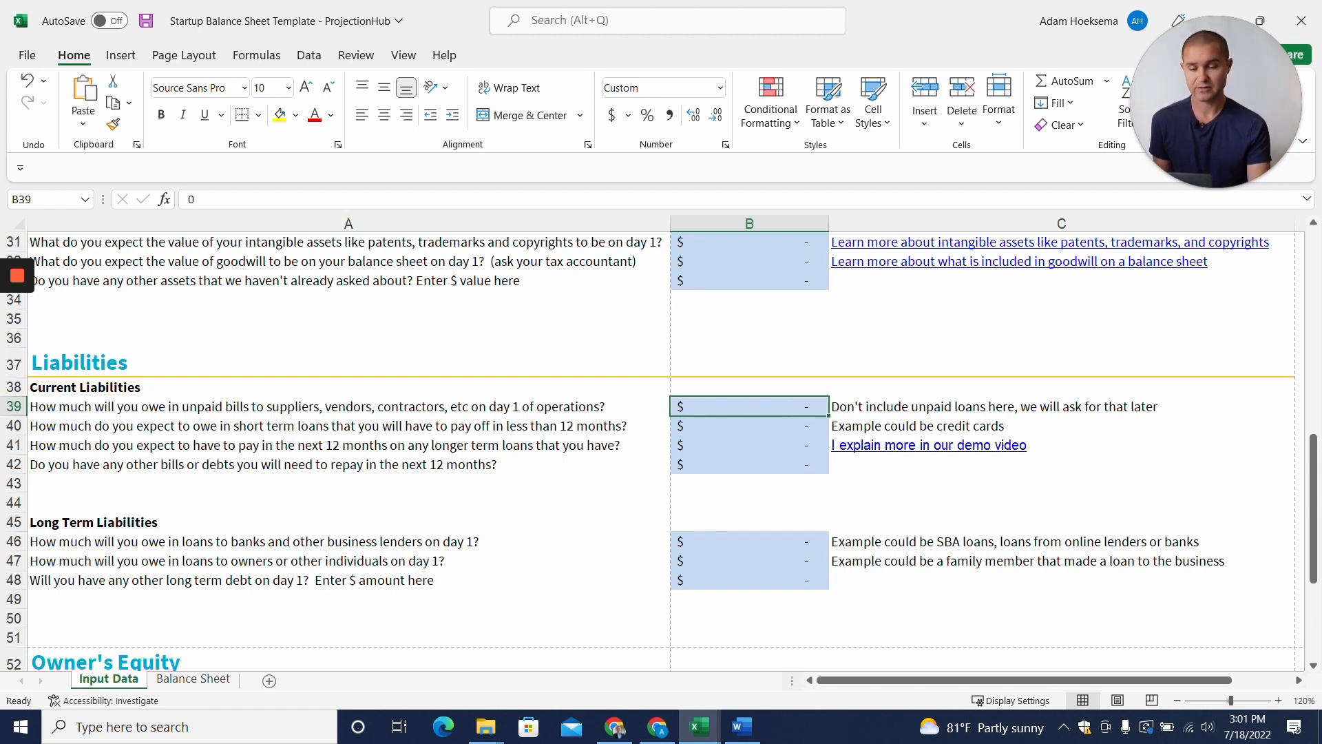
{"action": "scroll", "coordinate": [661, 446], "scroll_direction": "up", "scroll_amount": 5}
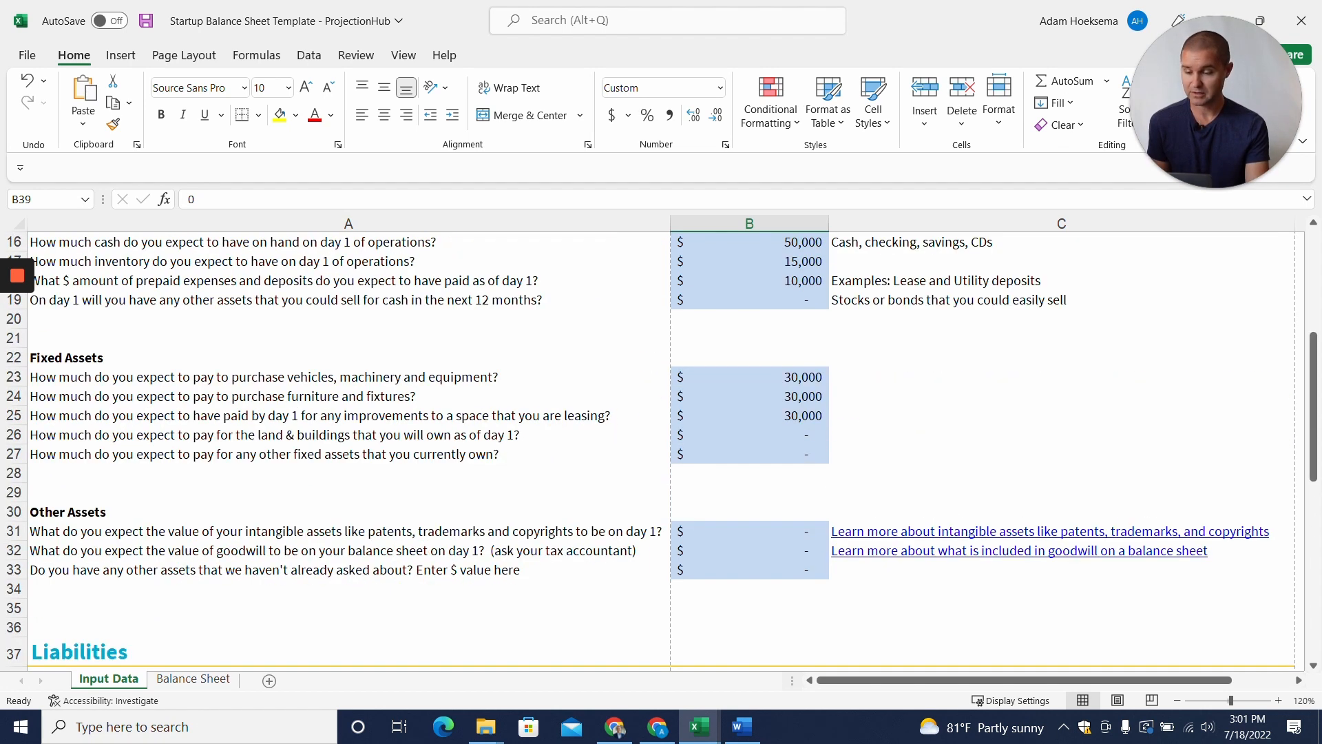
{"action": "scroll", "coordinate": [661, 448], "scroll_direction": "down", "scroll_amount": 4}
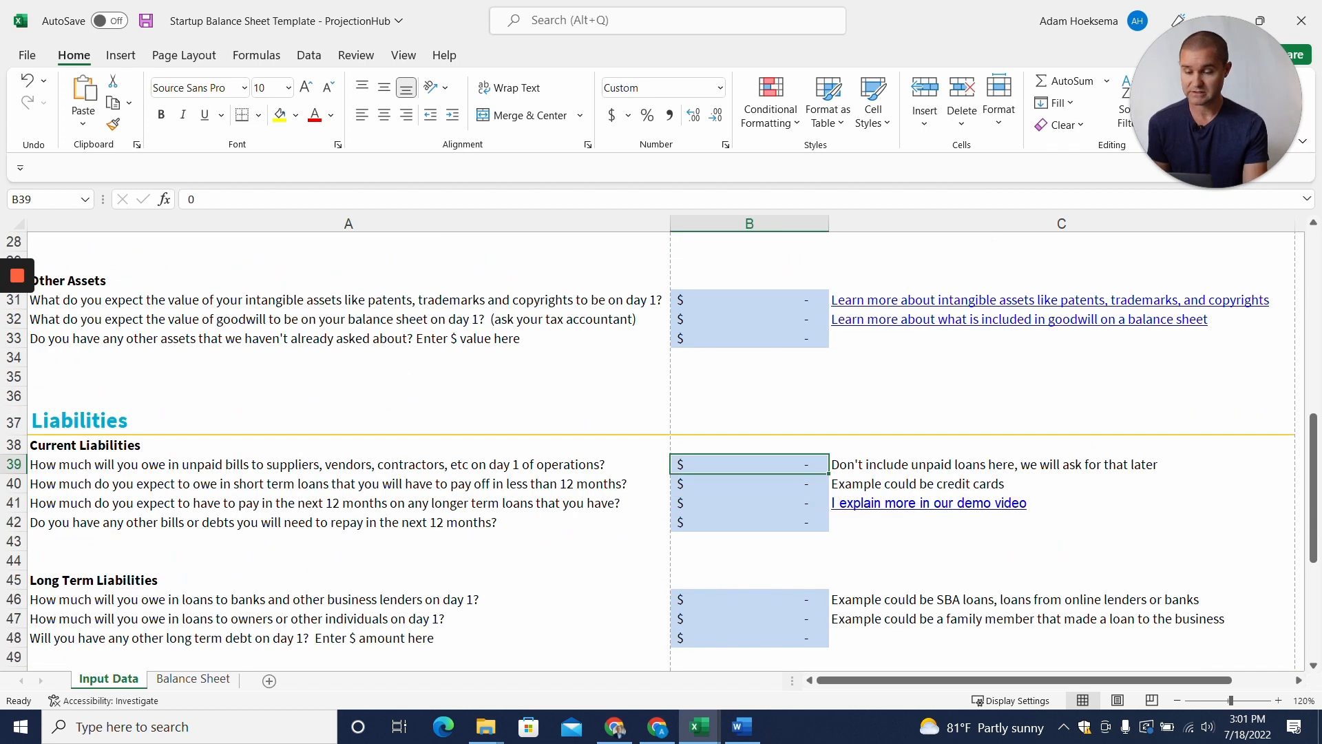
{"action": "type", "text": "15000"}
{"action": "key", "text": "Return"}
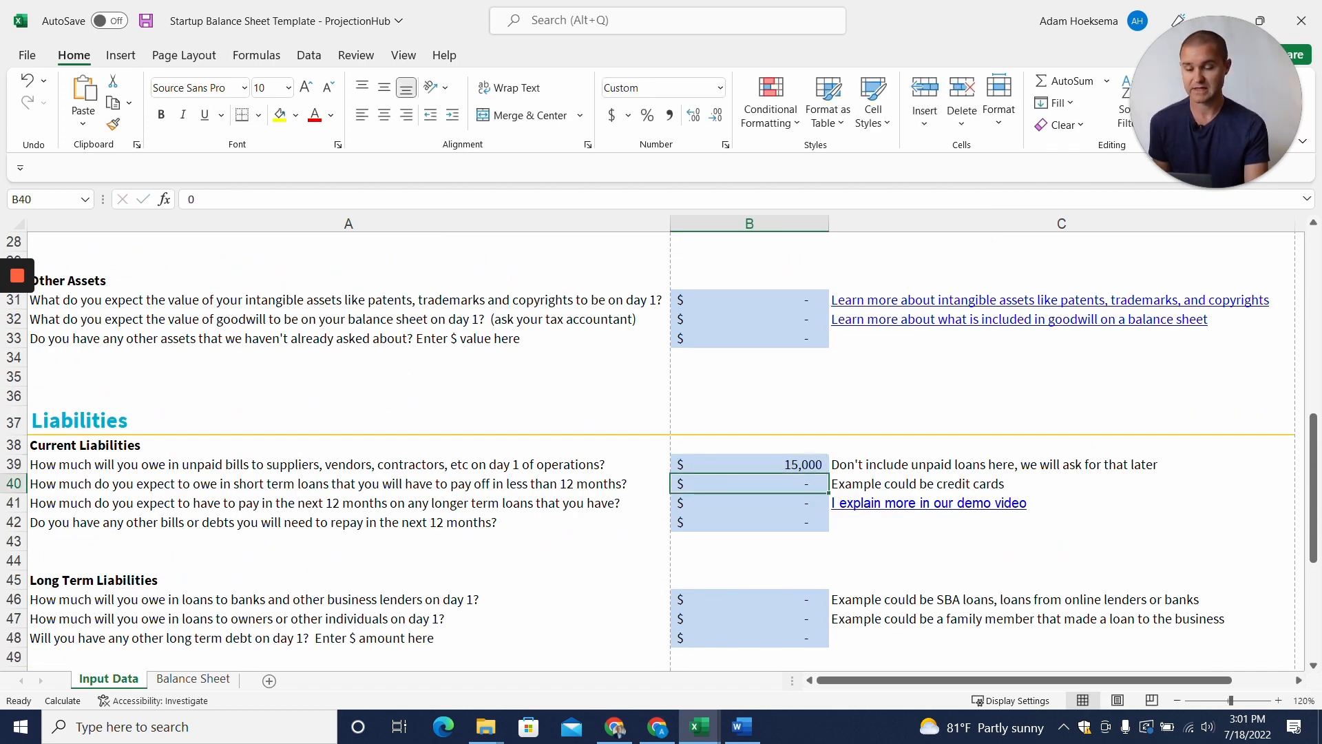
Step: Enter 15,000 for short-term loans and 20,000 for the next 12 months of payments on longer-term loans
{"action": "scroll", "coordinate": [661, 447], "scroll_direction": "down", "scroll_amount": 1}
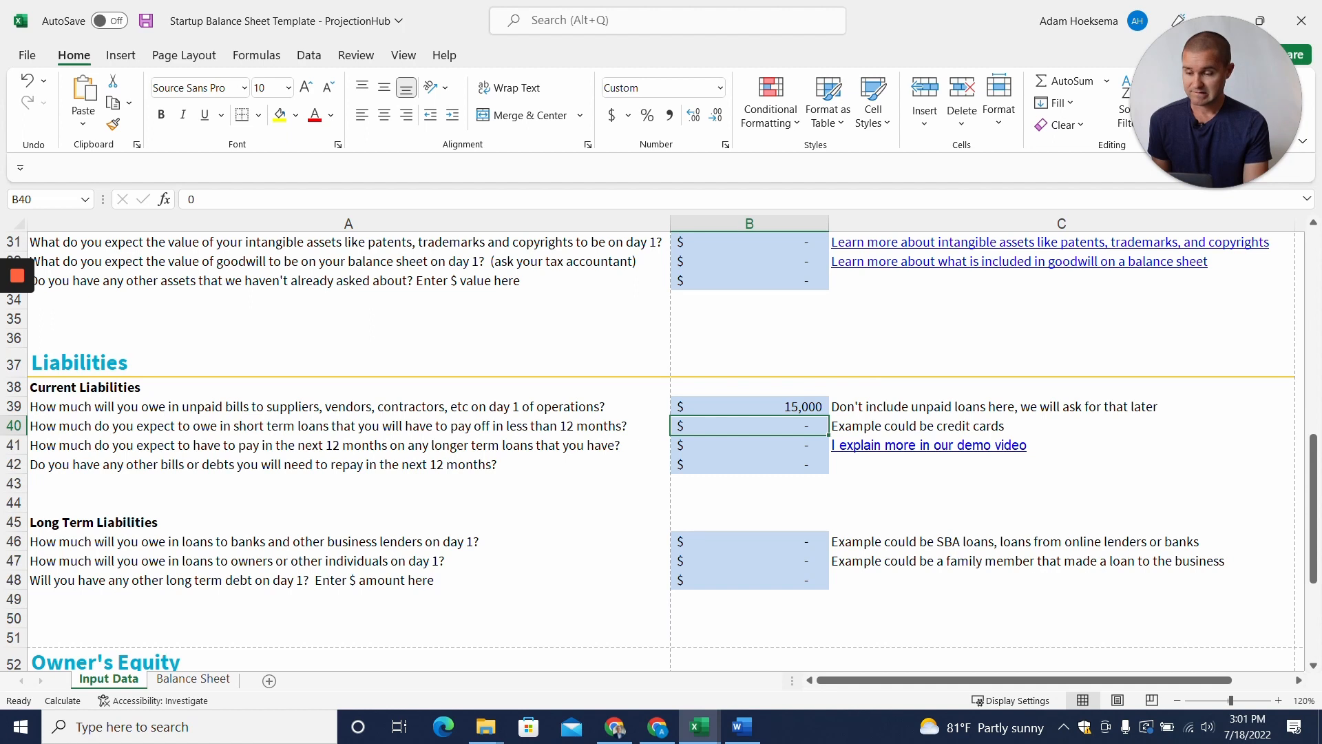
{"action": "type", "text": "15000"}
{"action": "key", "text": "Return"}
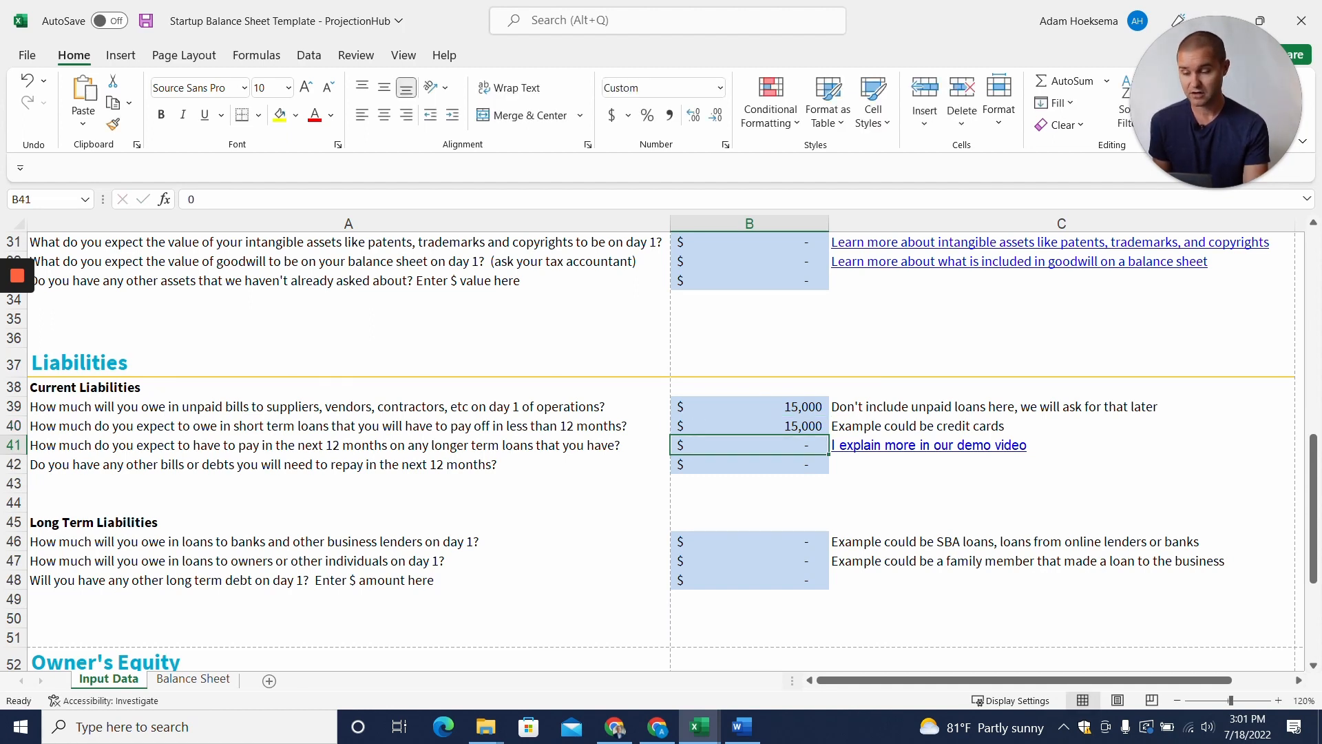
{"action": "scroll", "coordinate": [661, 448], "scroll_direction": "down", "scroll_amount": 1}
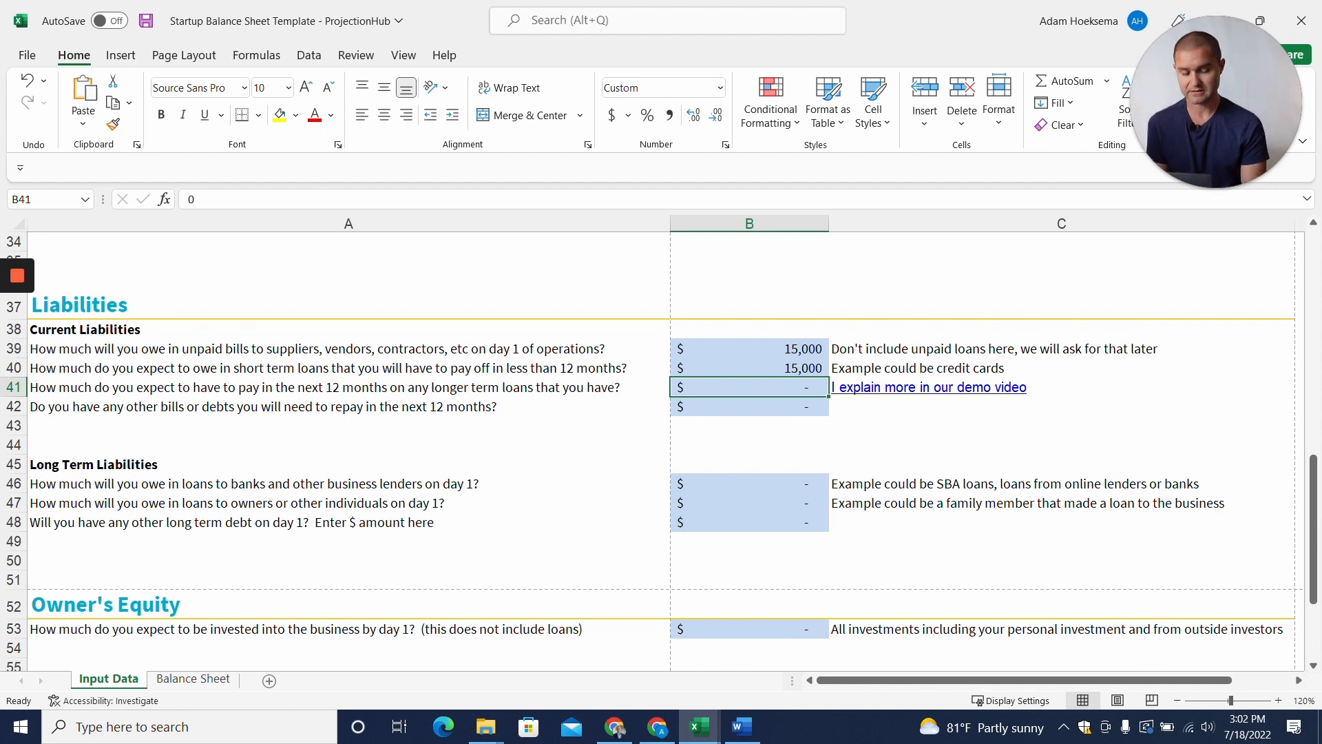
{"action": "type", "text": "20,00"}
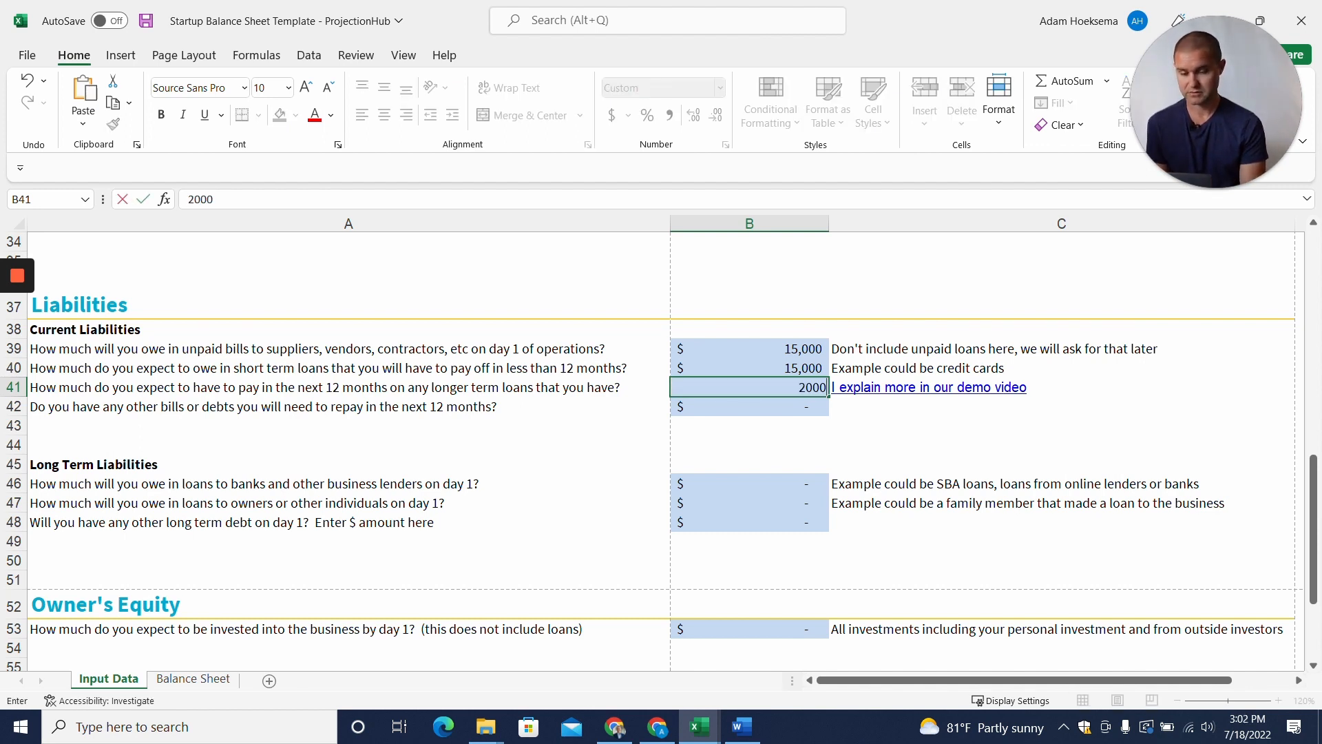
{"action": "type", "text": "0"}
{"action": "key", "text": "Return"}
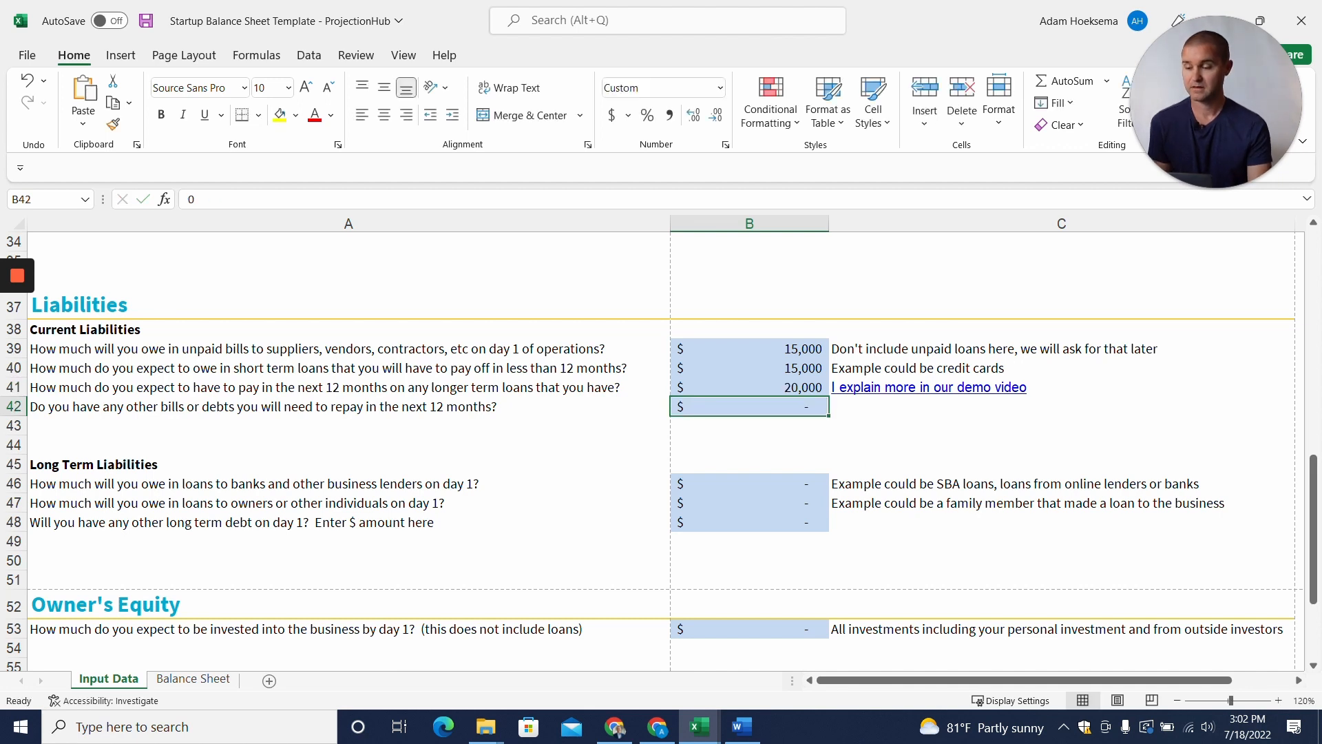
Step: Under Long Term Liabilities, enter 150,000 for loans owed to banks and other business lenders on day 1
{"action": "scroll", "coordinate": [659, 454], "scroll_direction": "down", "scroll_amount": 1}
{"action": "scroll", "coordinate": [659, 453], "scroll_direction": "down", "scroll_amount": 1}
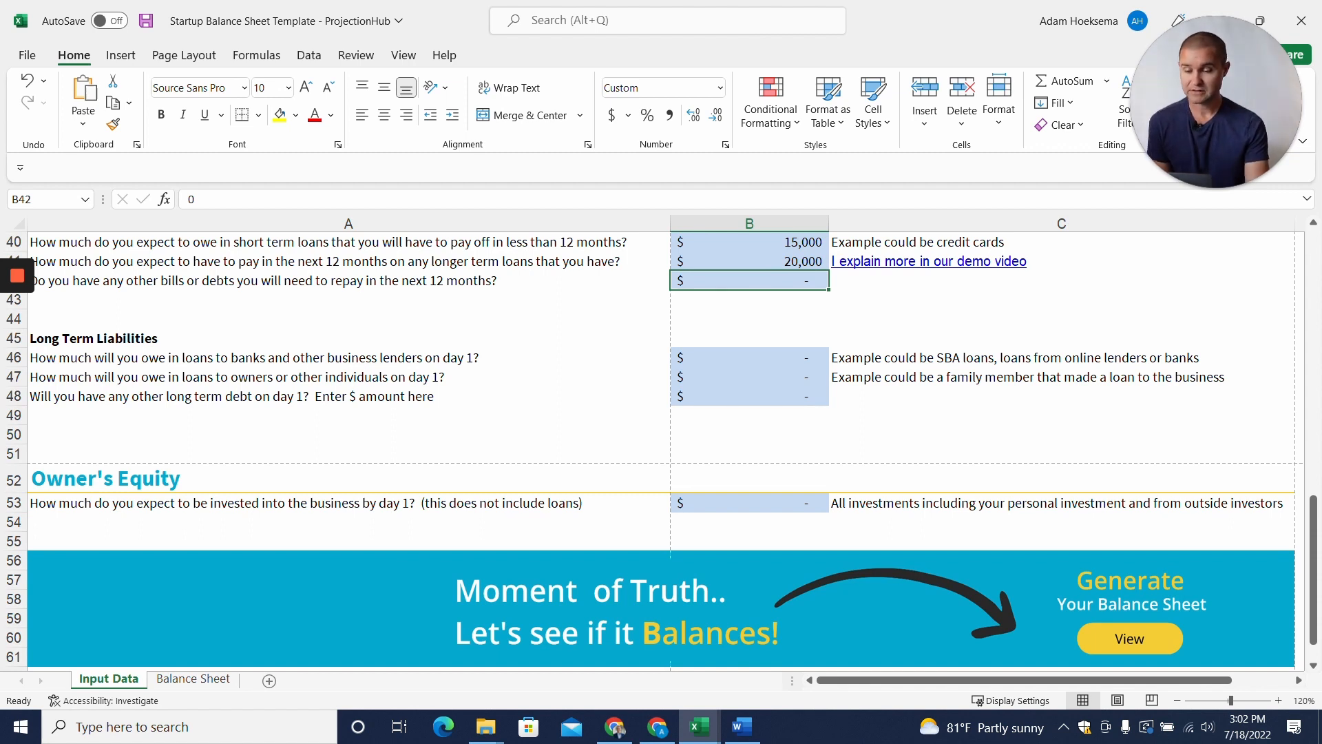
{"action": "left_click", "coordinate": [748, 358]}
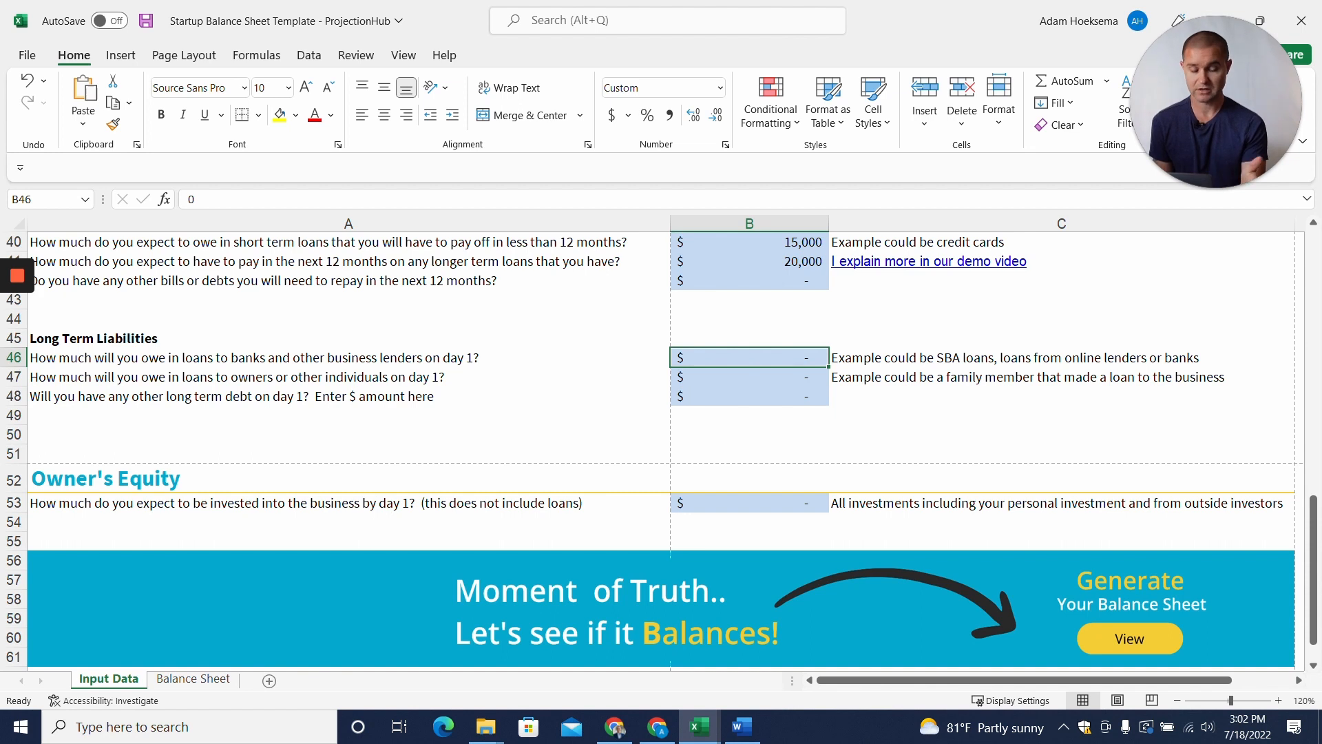
{"action": "type", "text": "150000"}
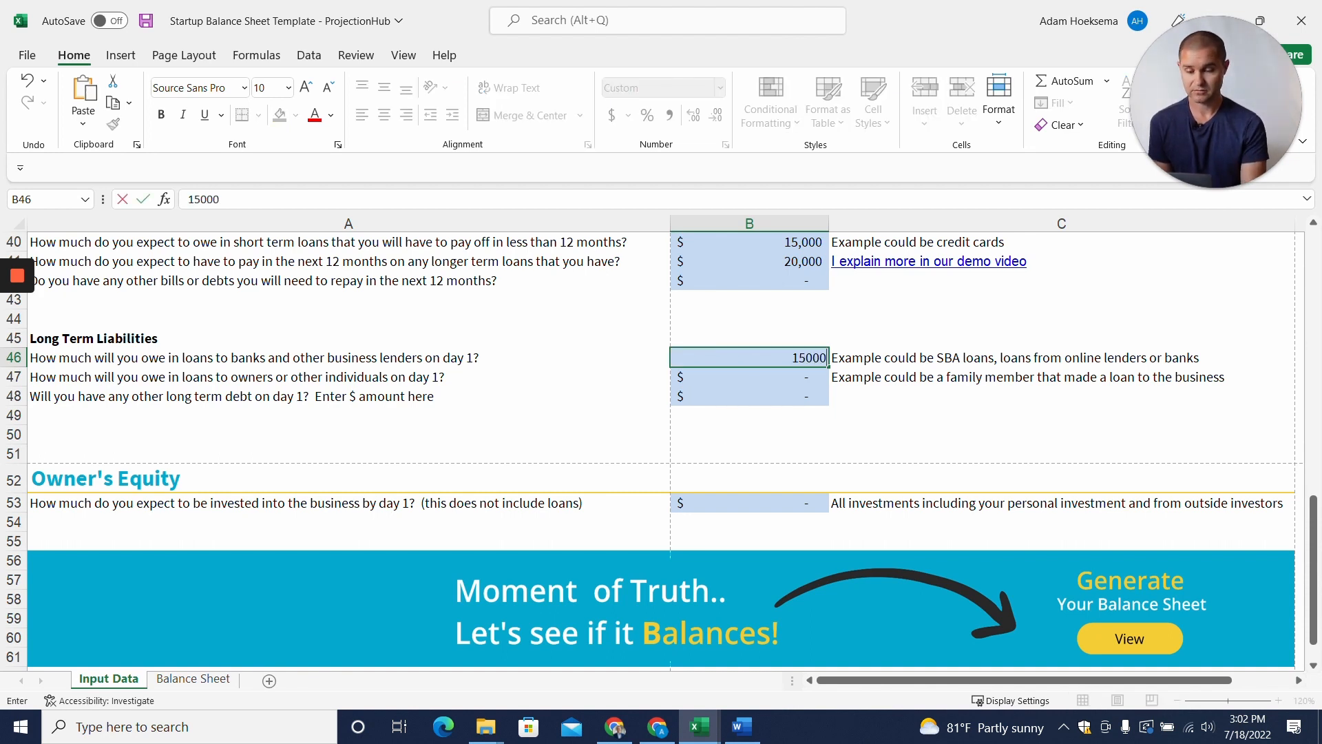
{"action": "key", "text": "Return"}
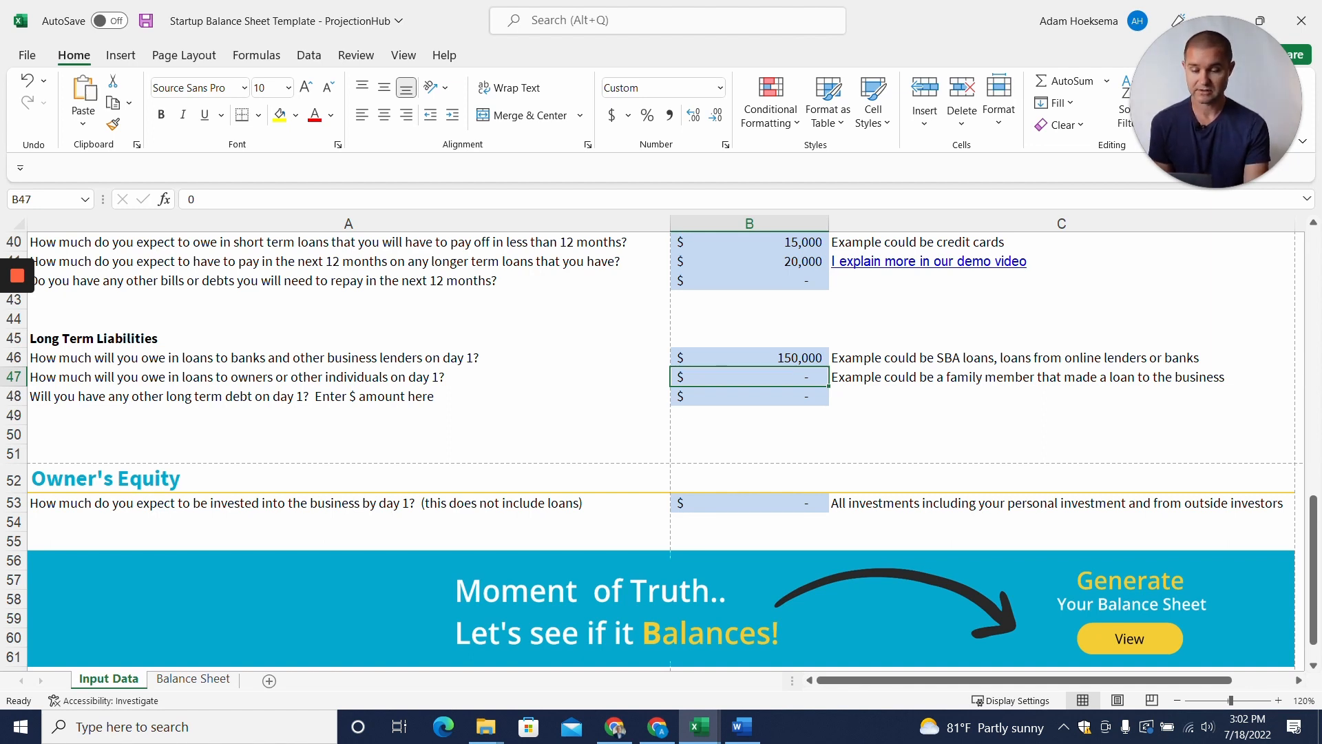
Step: Under Owner's Equity, enter 50,000 as the amount expected to be invested into the business by day 1
{"action": "key", "text": "Down"}
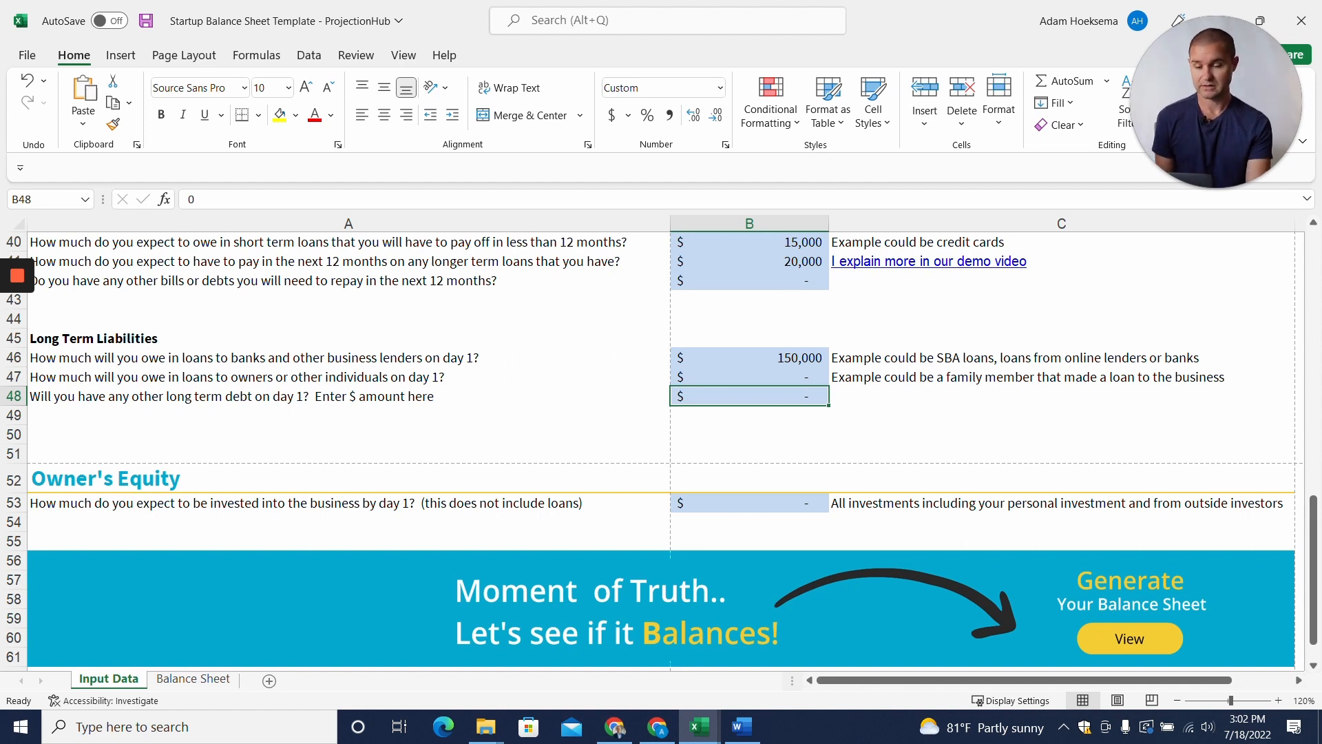
{"action": "scroll", "coordinate": [661, 447], "scroll_direction": "down", "scroll_amount": 1}
{"action": "left_click", "coordinate": [348, 445]}
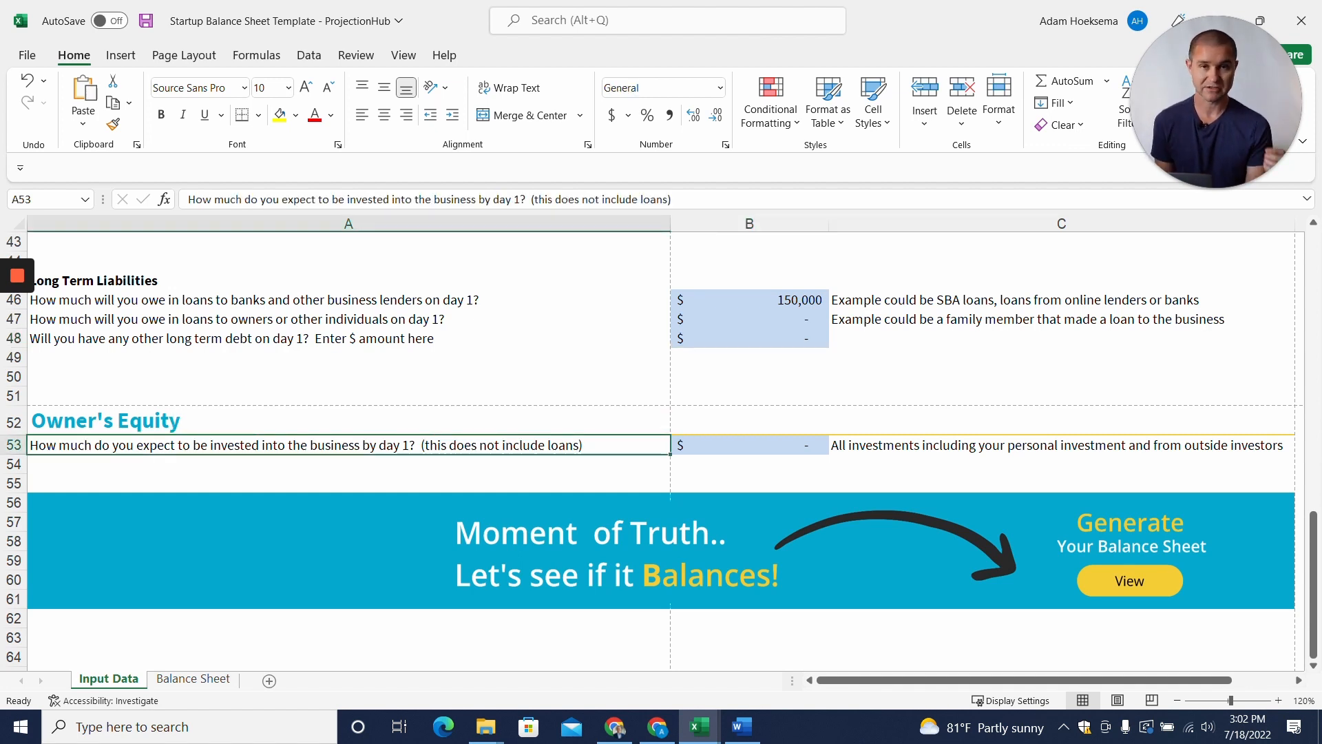
{"action": "left_click", "coordinate": [748, 445]}
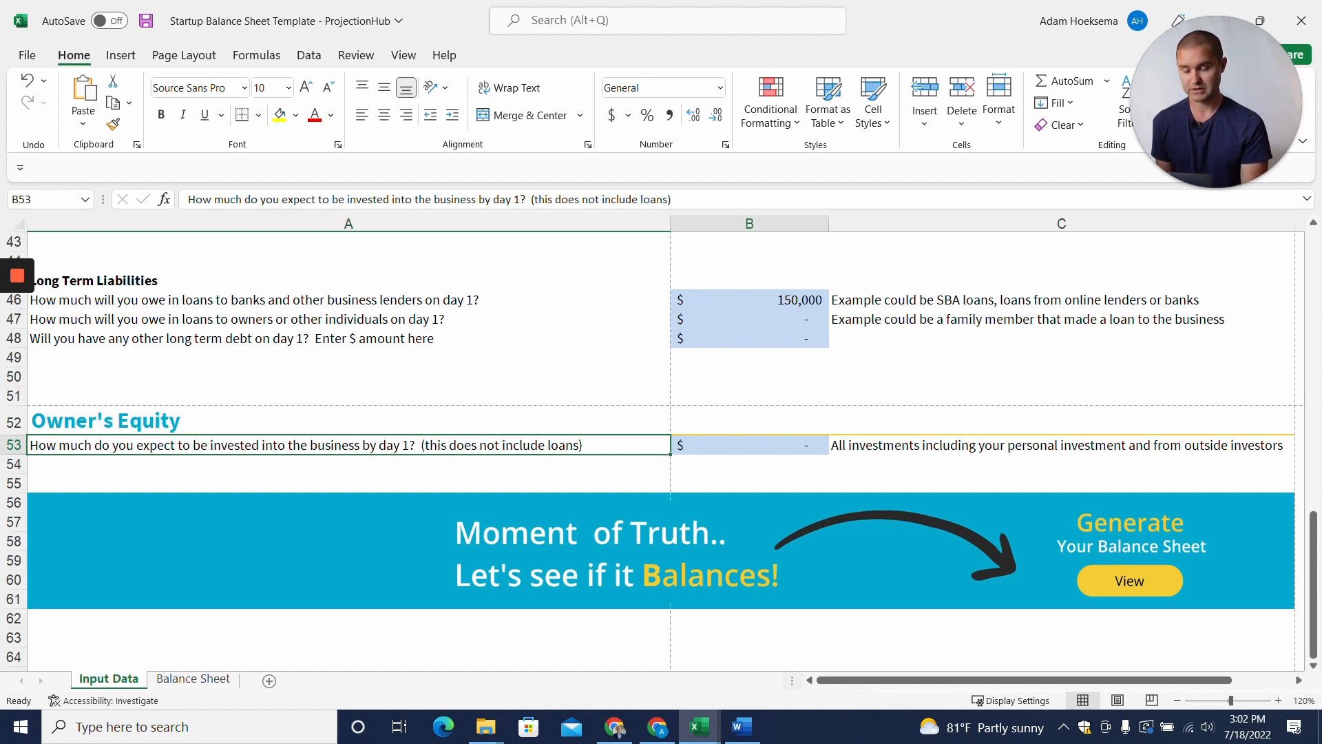
{"action": "type", "text": "50000"}
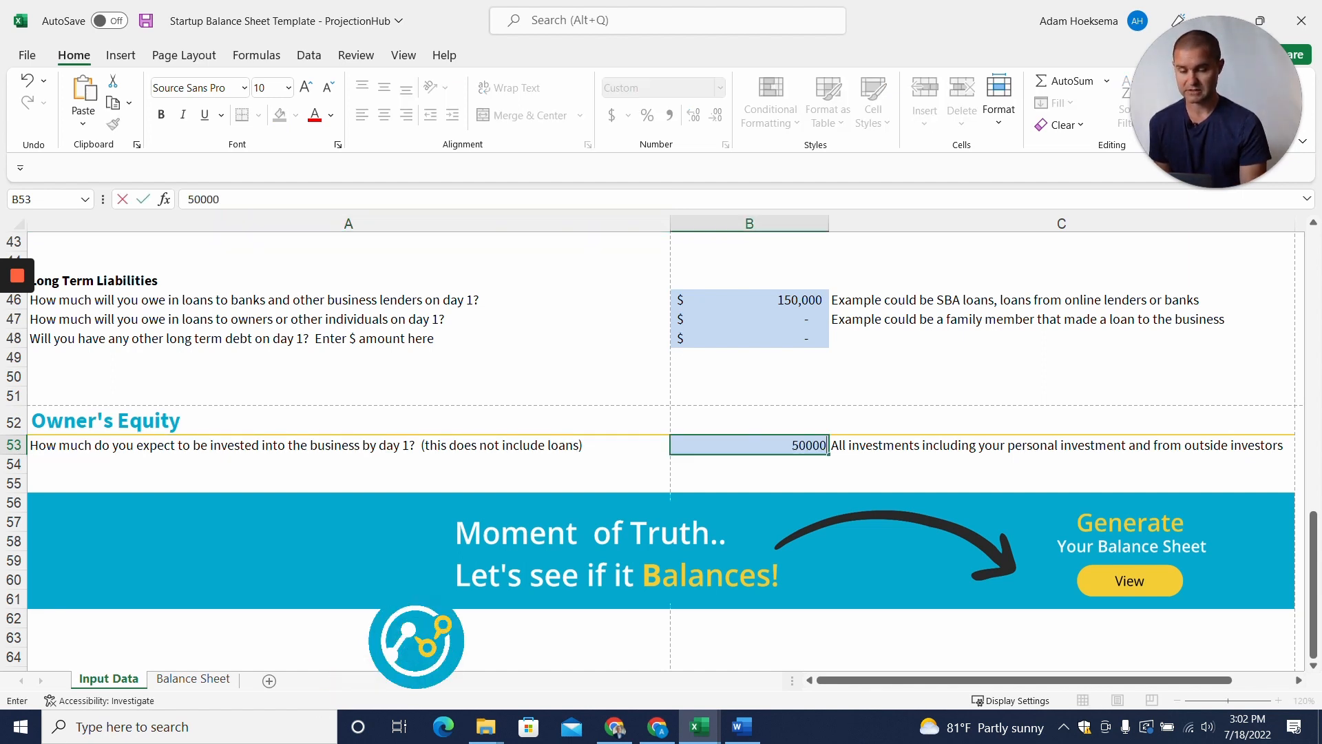
{"action": "key", "text": "Return"}
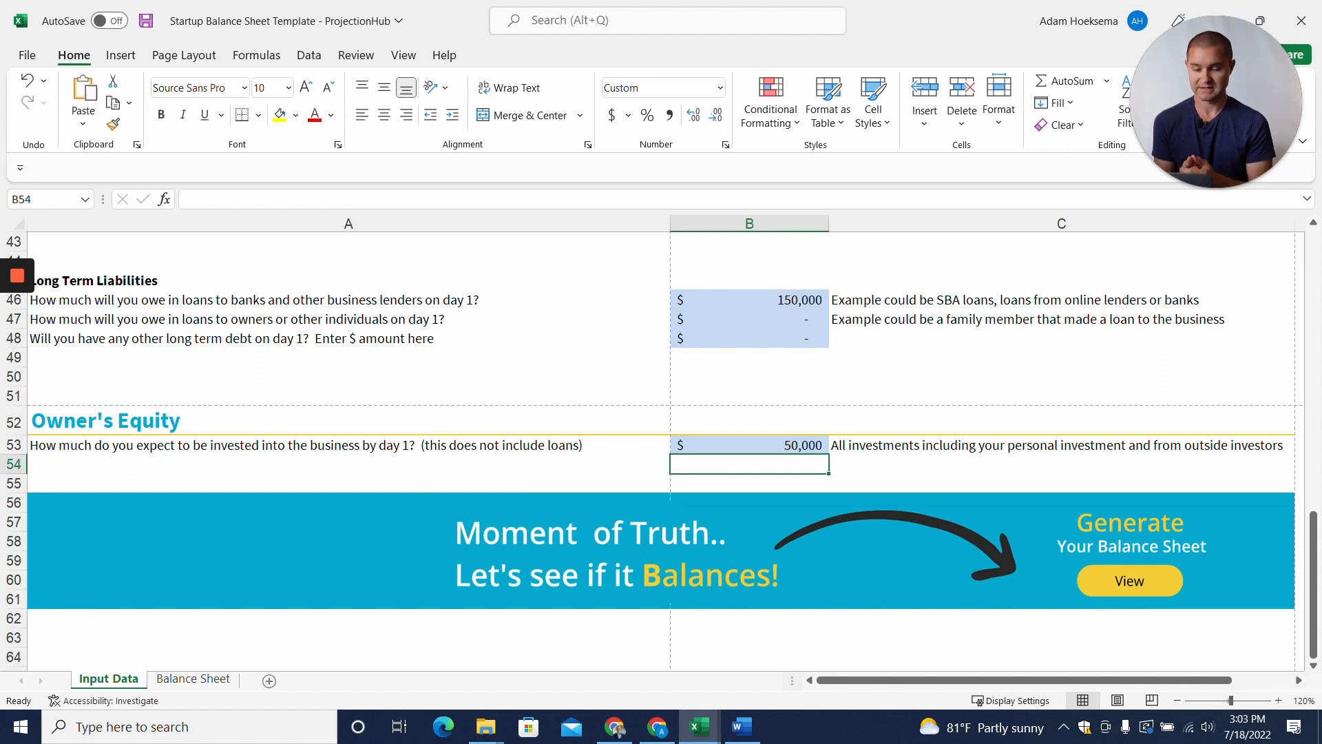
Step: Generate the balance sheet and examine its current, fixed and other assets down to TOTAL Assets
{"action": "left_click", "coordinate": [1145, 590]}
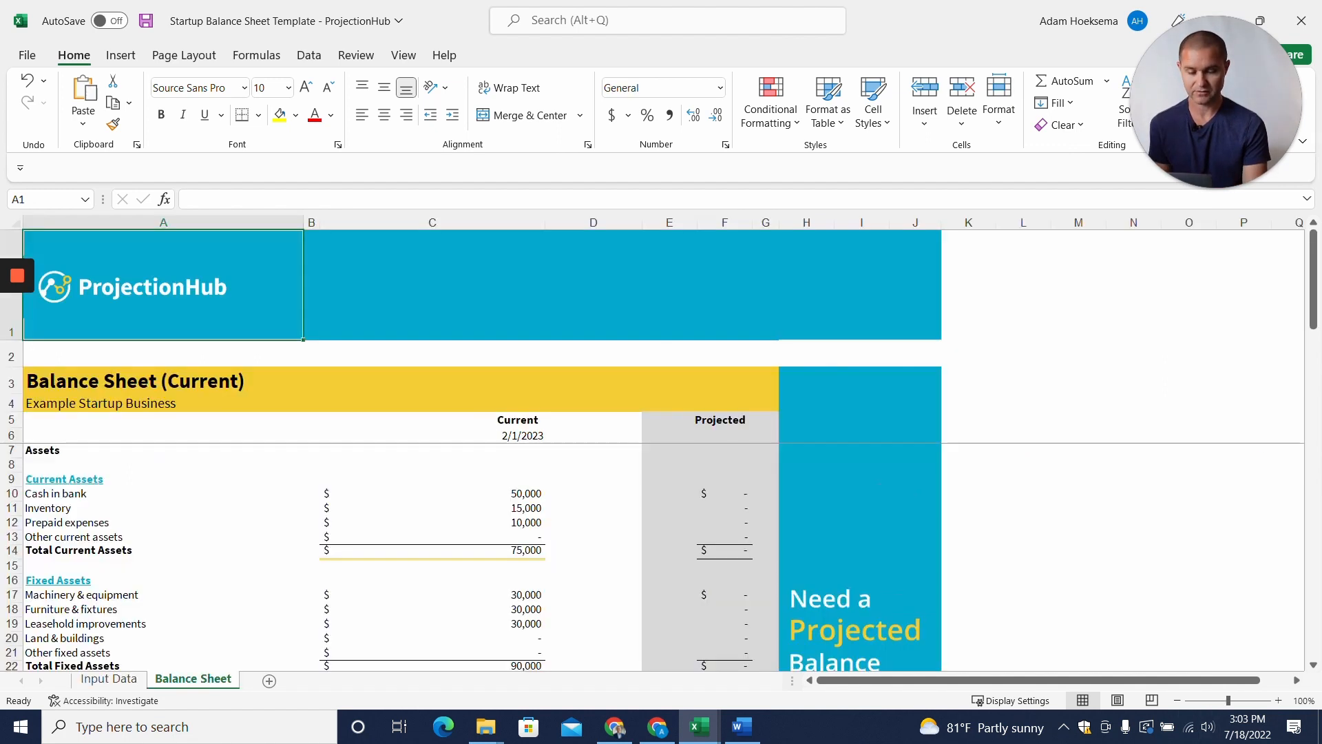
{"action": "scroll", "coordinate": [661, 550], "scroll_direction": "down", "scroll_amount": 2}
{"action": "scroll", "coordinate": [662, 551], "scroll_direction": "up", "scroll_amount": 2}
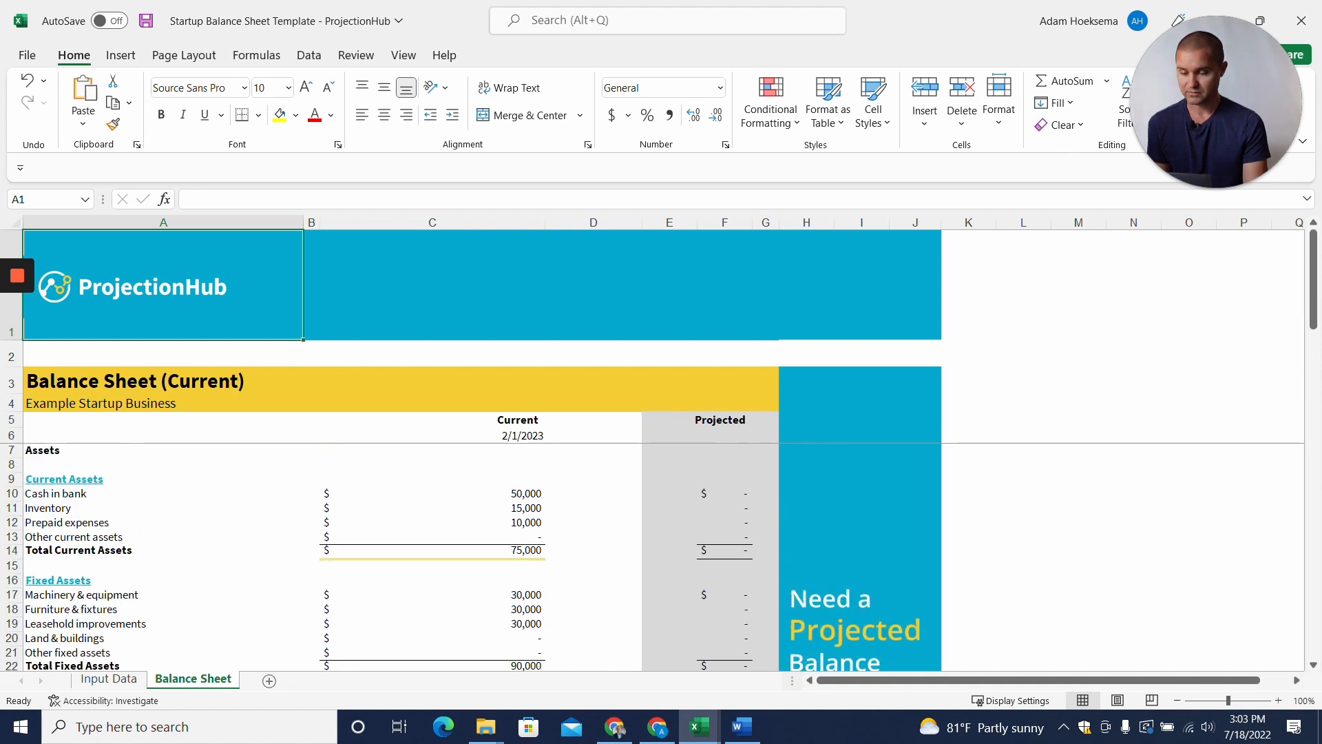
{"action": "left_click", "coordinate": [1280, 700]}
{"action": "left_click", "coordinate": [1280, 701]}
{"action": "left_click", "coordinate": [1280, 700]}
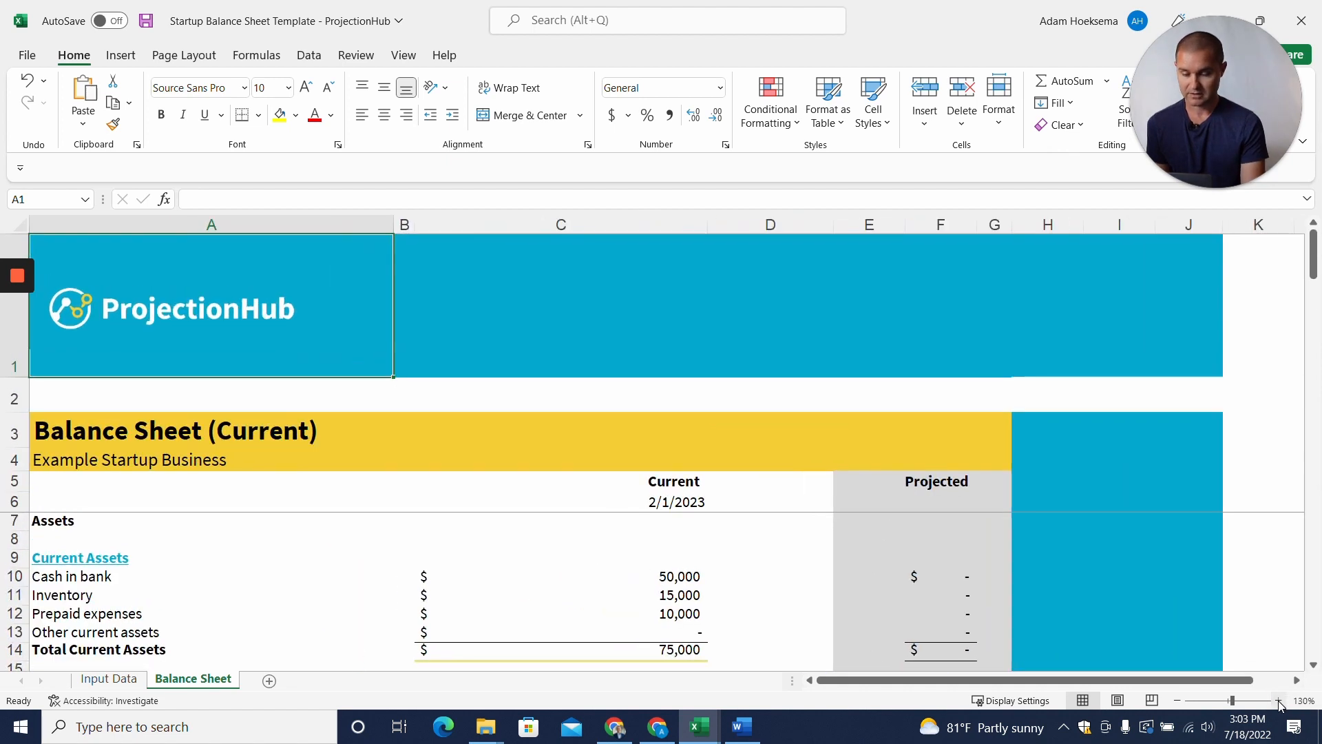
{"action": "scroll", "coordinate": [660, 551], "scroll_direction": "down", "scroll_amount": 2}
{"action": "scroll", "coordinate": [661, 551], "scroll_direction": "down", "scroll_amount": 2}
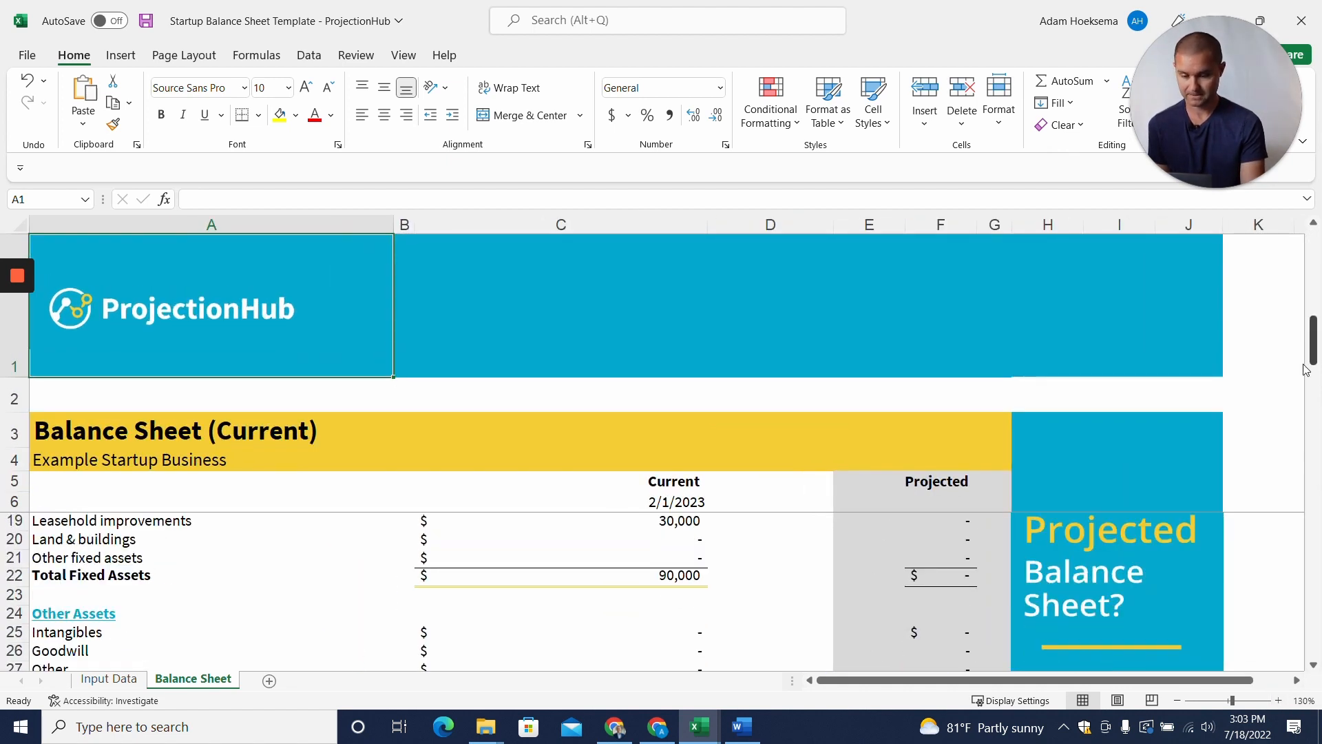
{"action": "scroll", "coordinate": [661, 550], "scroll_direction": "down", "scroll_amount": 10}
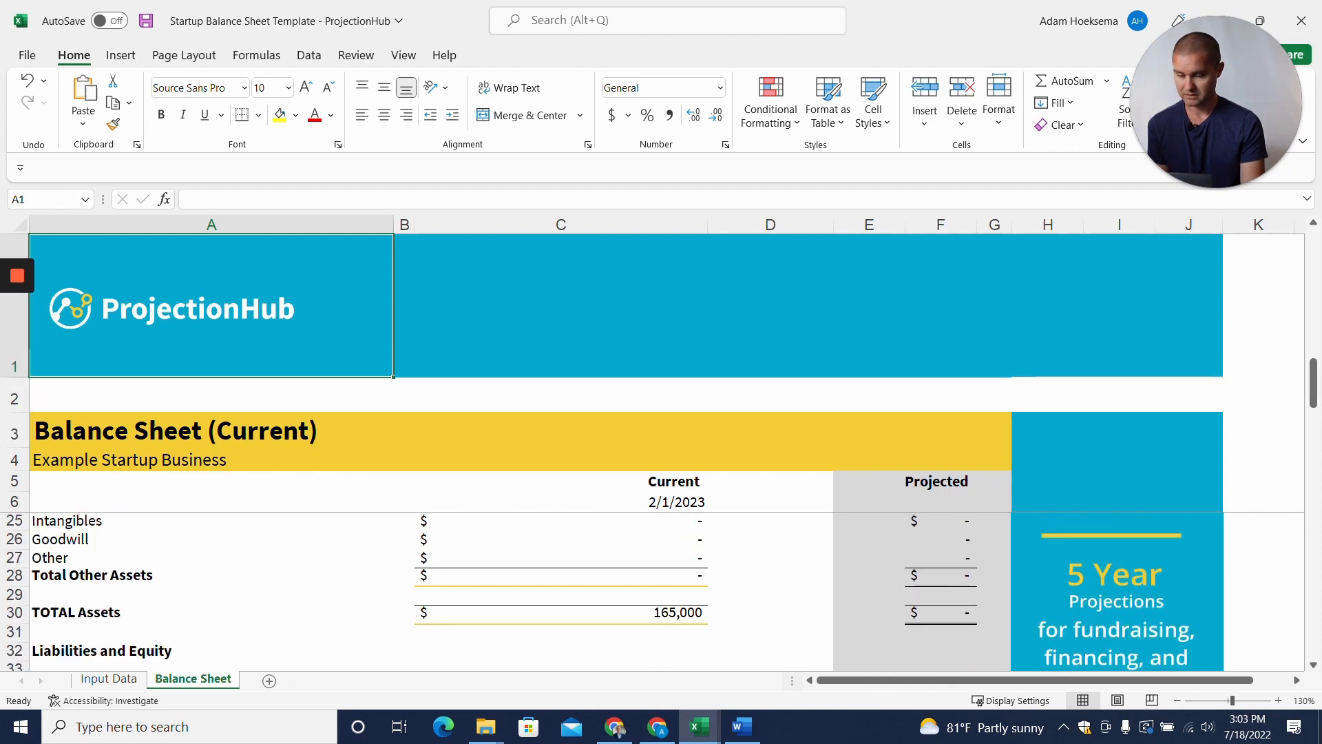
Step: Examine the Owners' Equity section, Total Liabilities & Equity and the balance check at the end of the sheet
{"action": "left_click", "coordinate": [1178, 700]}
{"action": "left_click", "coordinate": [1177, 700]}
{"action": "scroll", "coordinate": [661, 564], "scroll_direction": "down", "scroll_amount": 1}
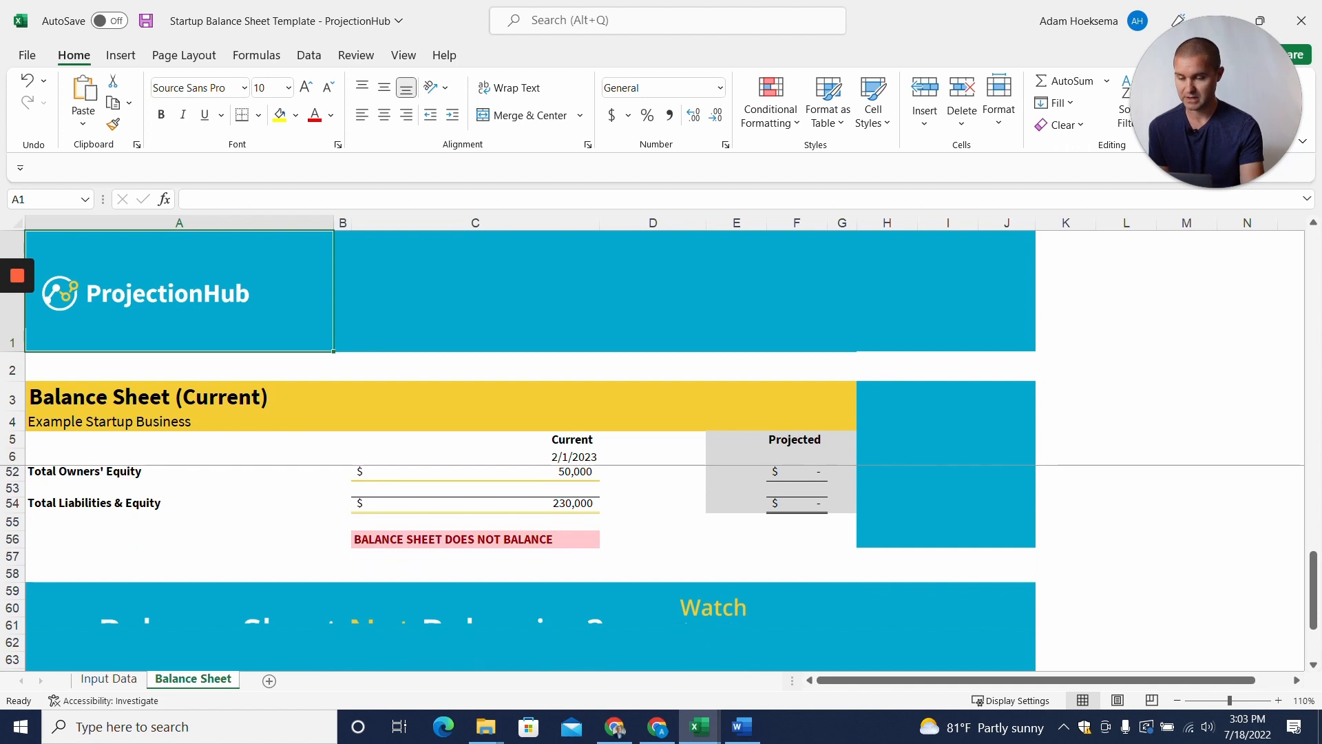
{"action": "scroll", "coordinate": [662, 565], "scroll_direction": "up", "scroll_amount": 1}
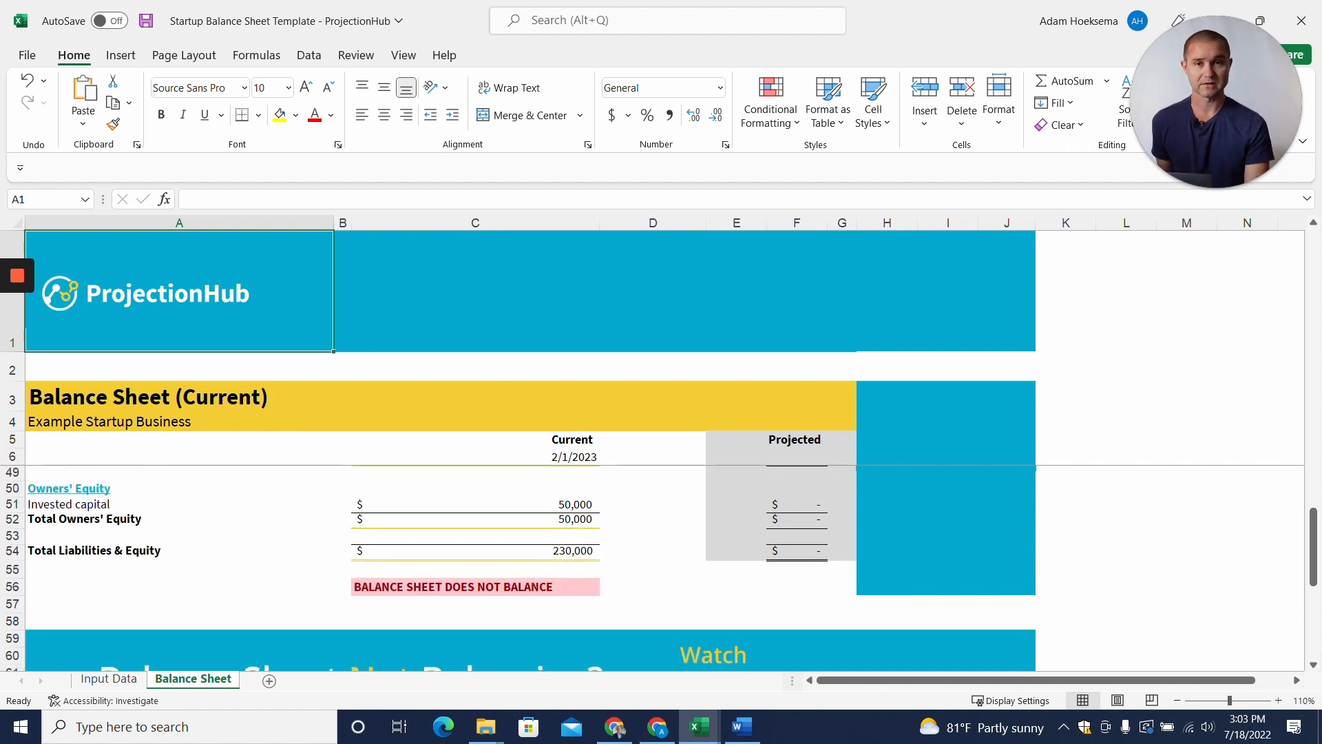
Step: Compare TOTAL Assets with Total Liabilities & Equity on the balance sheet, and recheck the individual asset lines
{"action": "scroll", "coordinate": [662, 565], "scroll_direction": "up", "scroll_amount": 7}
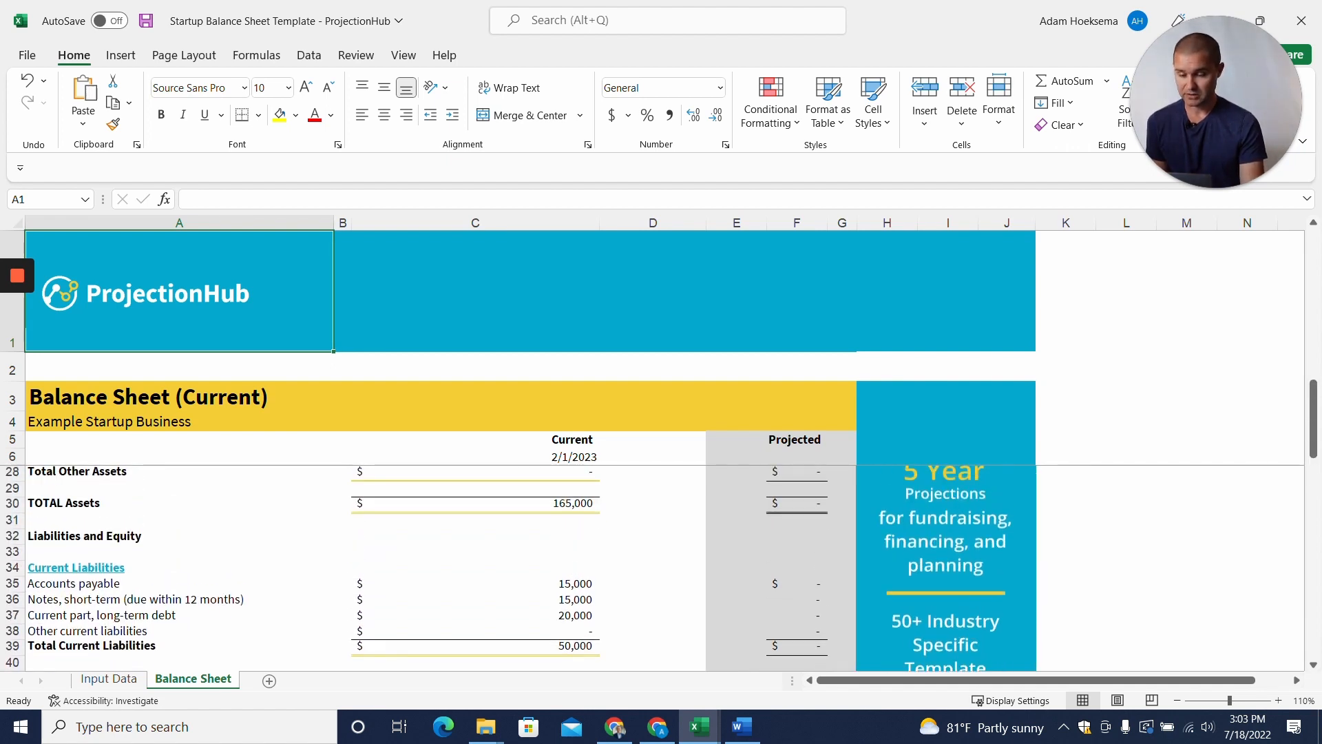
{"action": "left_click", "coordinate": [475, 504]}
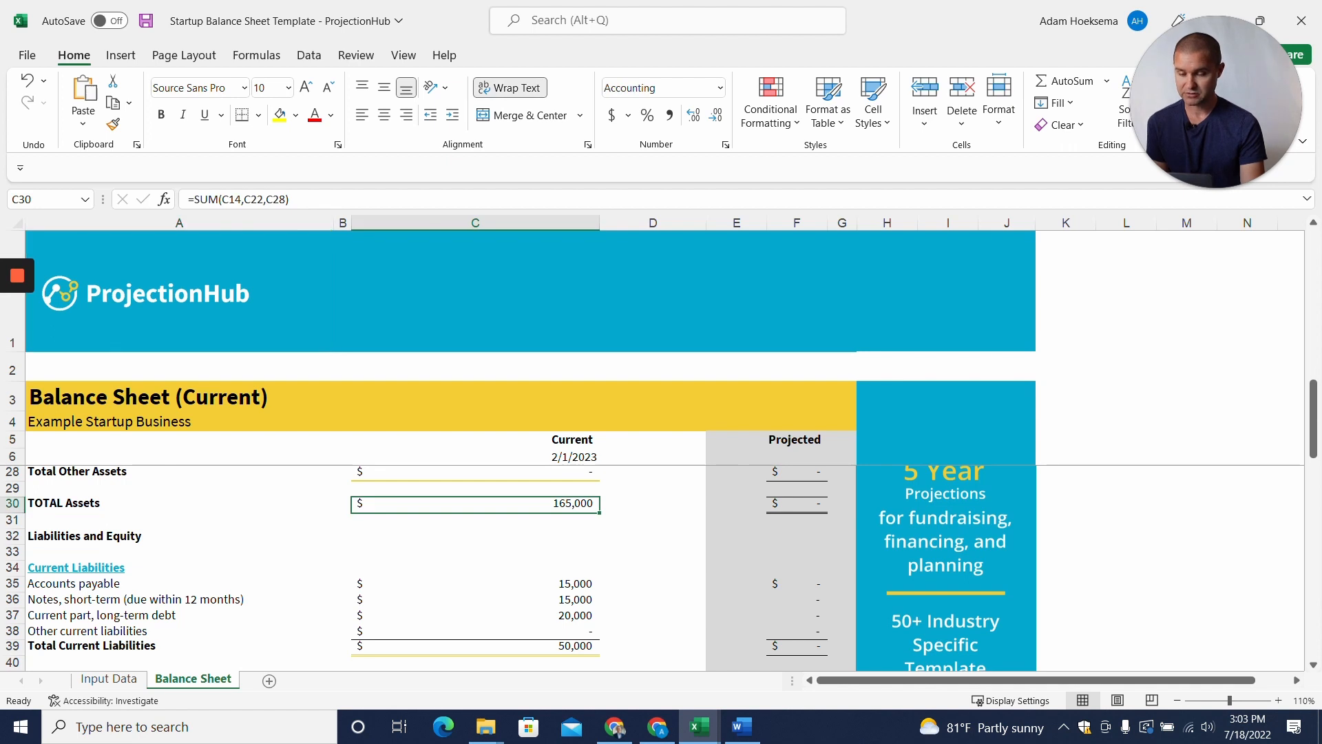
{"action": "scroll", "coordinate": [661, 566], "scroll_direction": "down", "scroll_amount": 6}
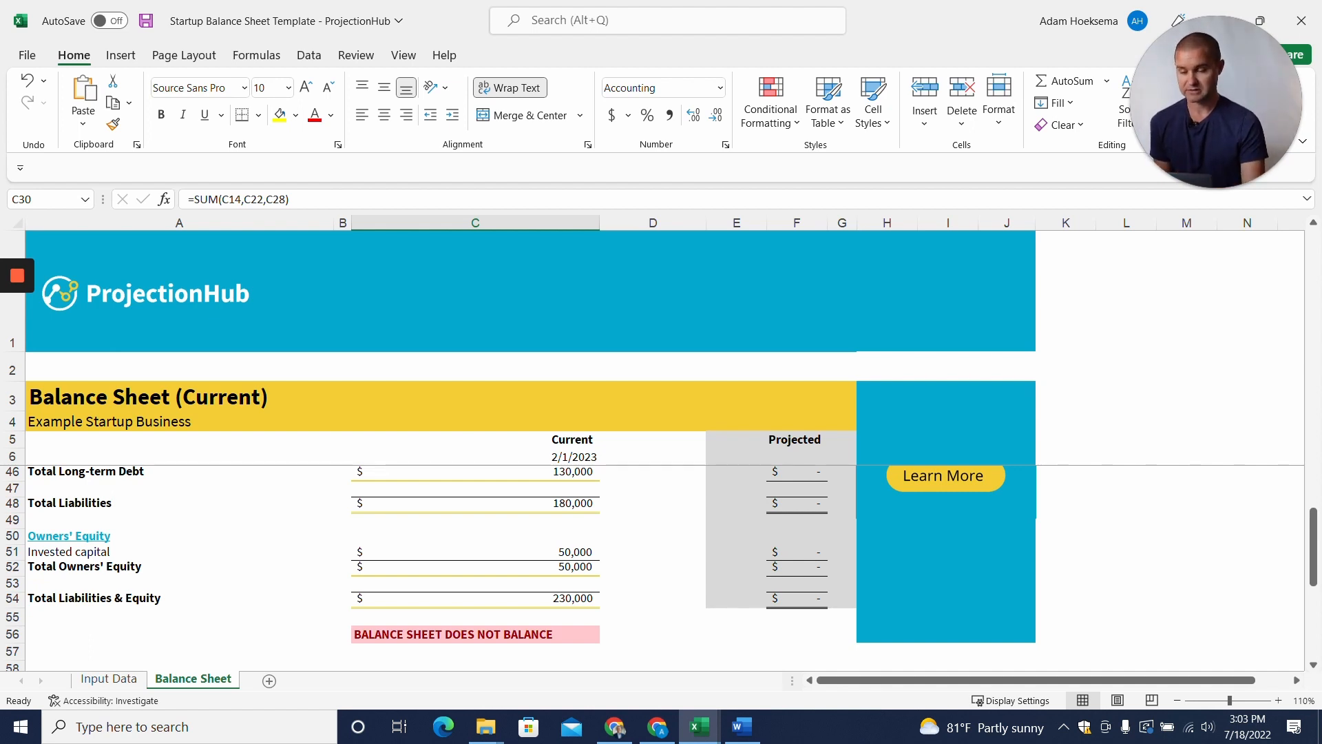
{"action": "scroll", "coordinate": [661, 565], "scroll_direction": "up", "scroll_amount": 4}
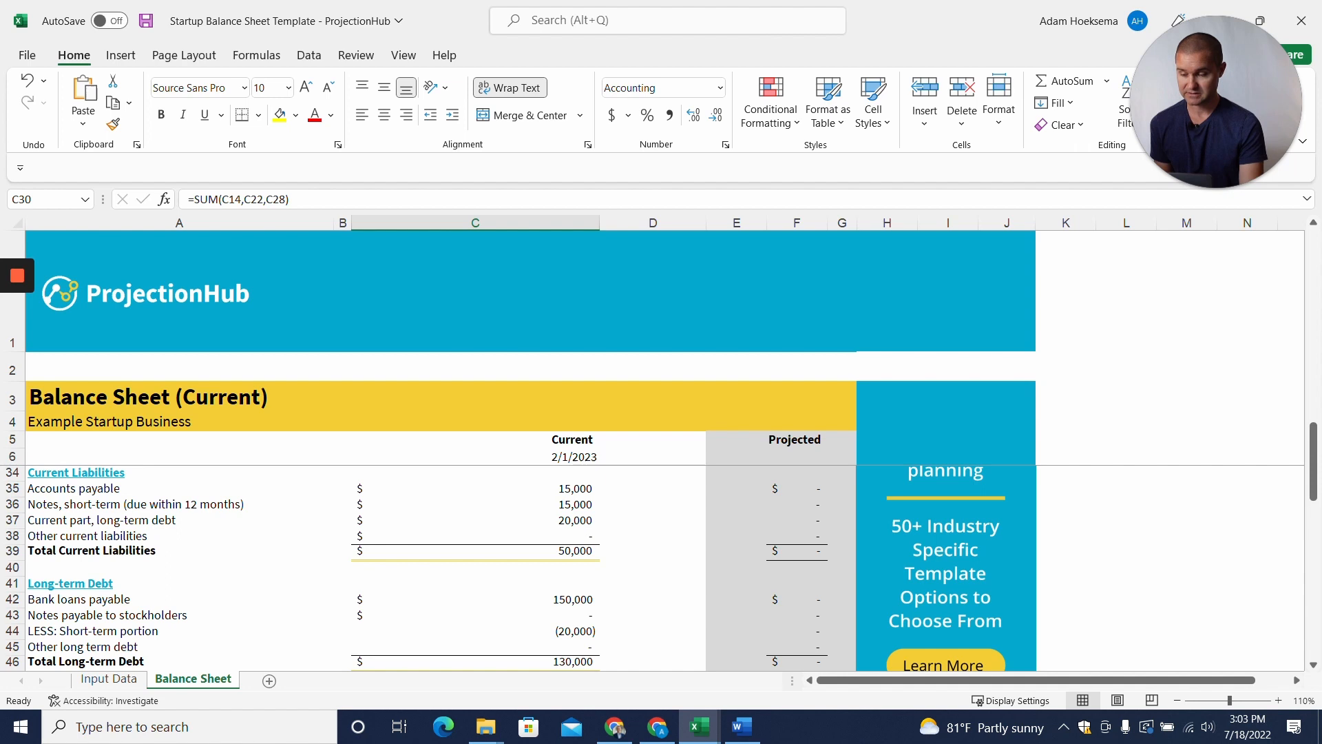
{"action": "scroll", "coordinate": [661, 566], "scroll_direction": "up", "scroll_amount": 2}
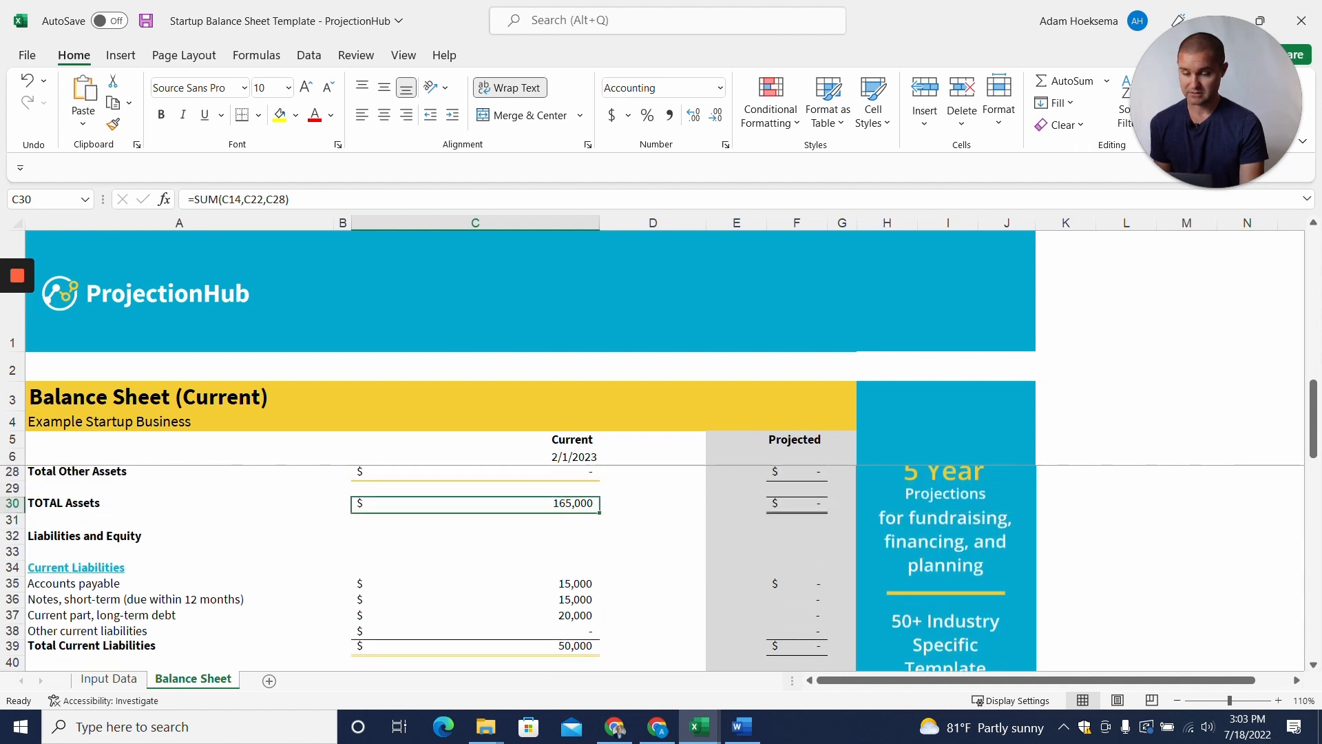
{"action": "scroll", "coordinate": [662, 565], "scroll_direction": "down", "scroll_amount": 6}
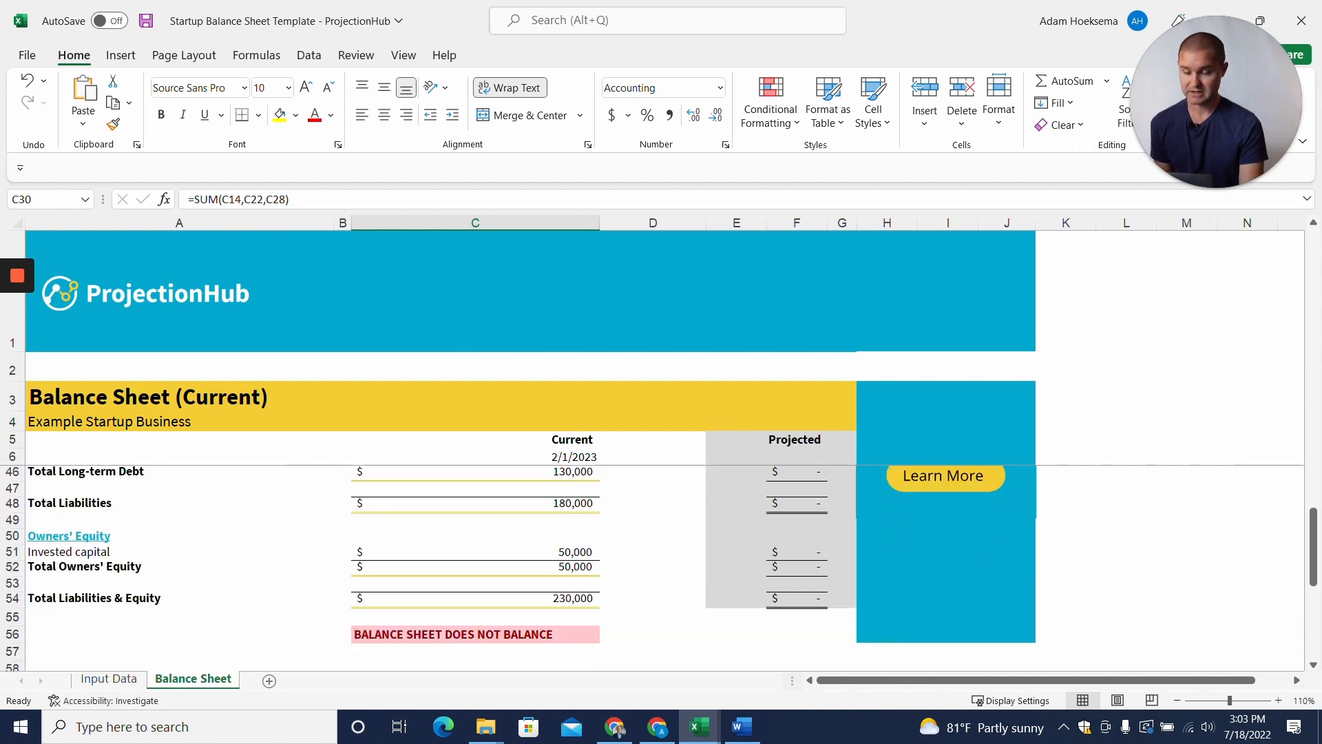
{"action": "left_click", "coordinate": [476, 599]}
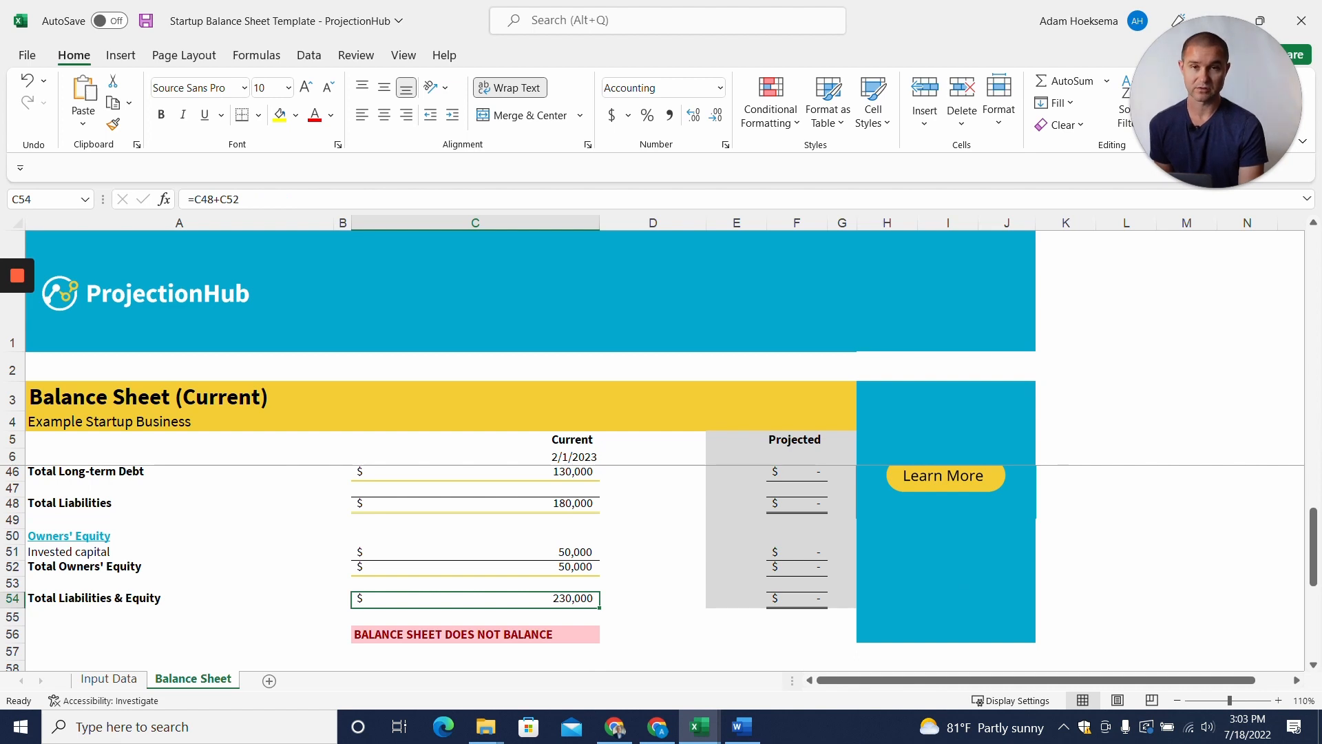
{"action": "scroll", "coordinate": [660, 564], "scroll_direction": "down", "scroll_amount": 1}
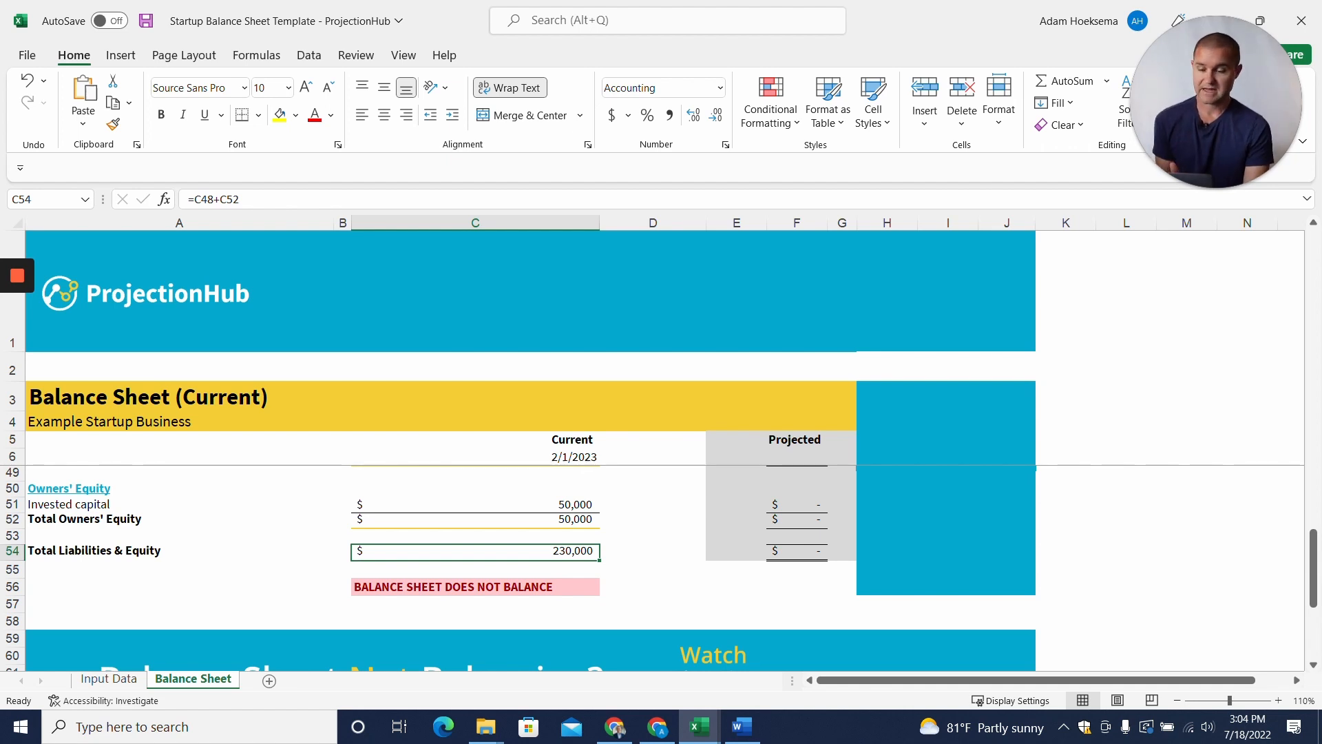
{"action": "scroll", "coordinate": [661, 564], "scroll_direction": "up", "scroll_amount": 10}
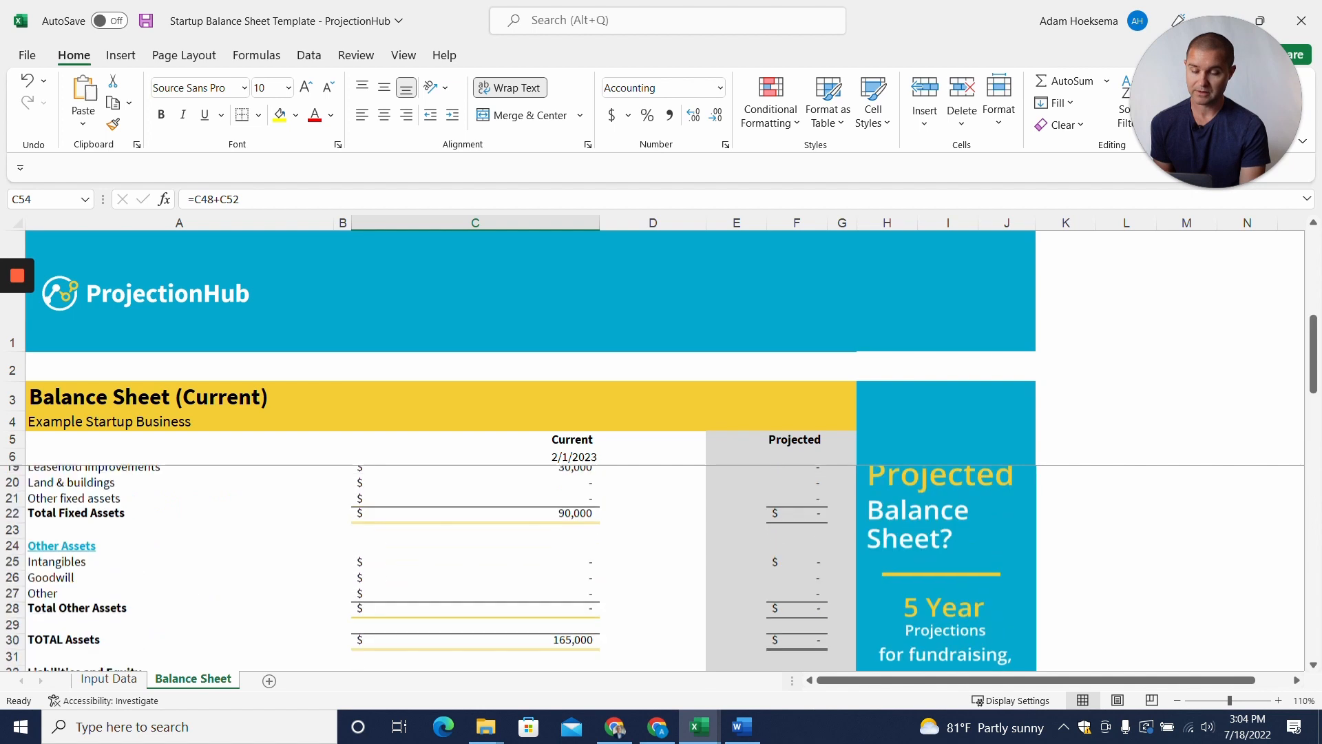
{"action": "scroll", "coordinate": [661, 565], "scroll_direction": "up", "scroll_amount": 2}
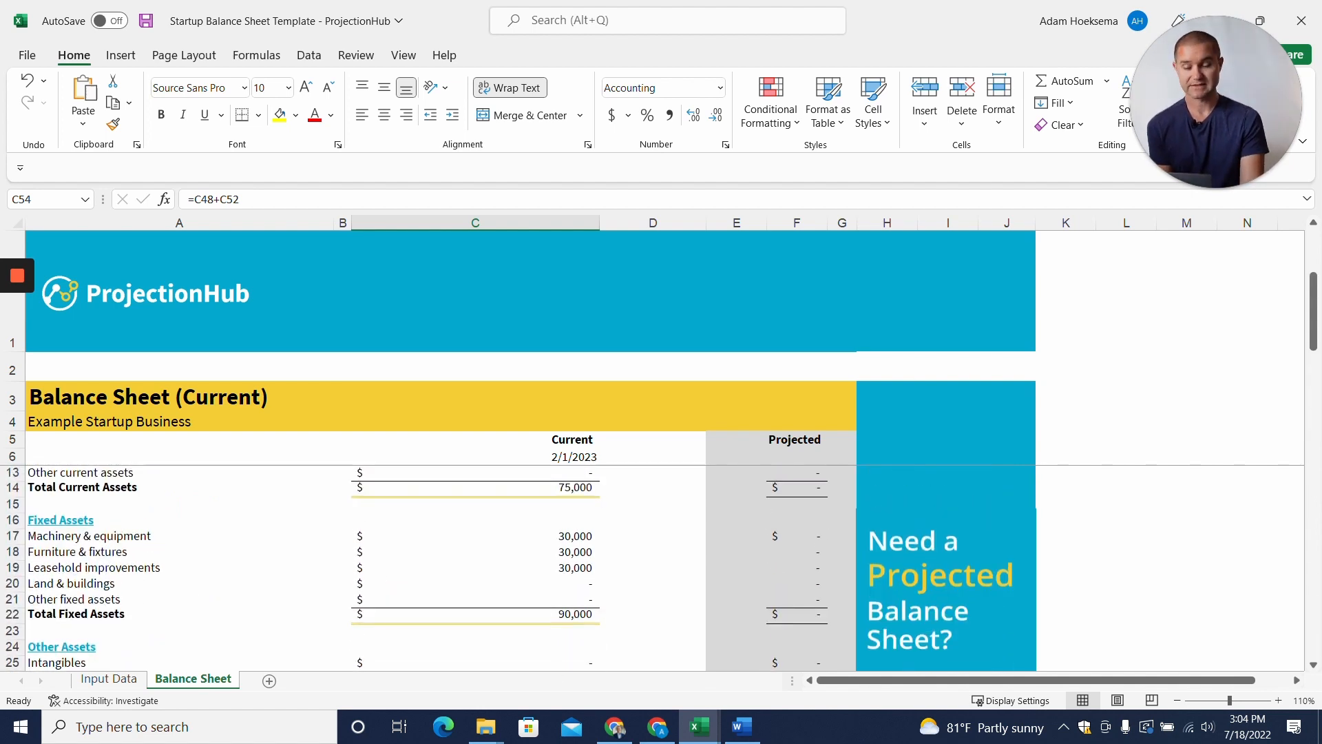
{"action": "scroll", "coordinate": [660, 565], "scroll_direction": "up", "scroll_amount": 2}
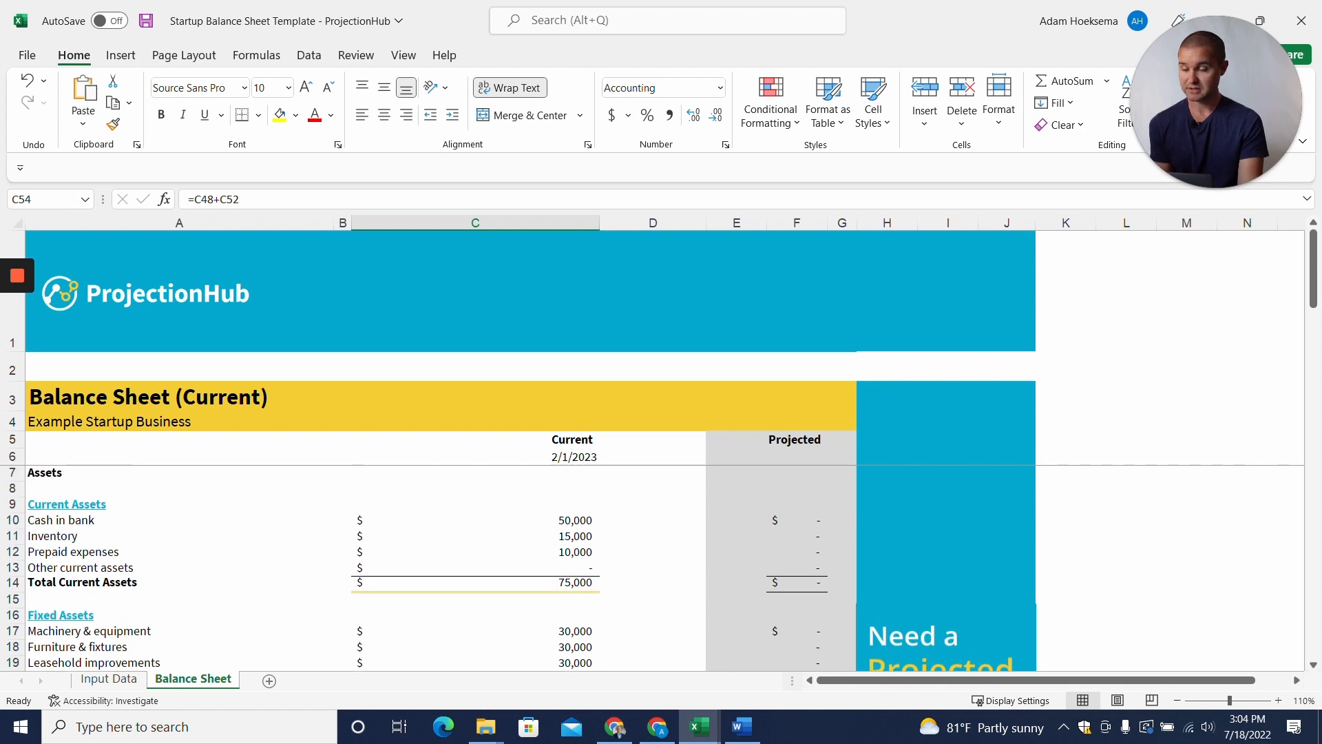
Step: In Input Data, set the expected cost of vehicles, machinery and equipment to =30000+65000 under Fixed Assets
{"action": "left_click", "coordinate": [134, 681]}
{"action": "scroll", "coordinate": [661, 448], "scroll_direction": "up", "scroll_amount": 13}
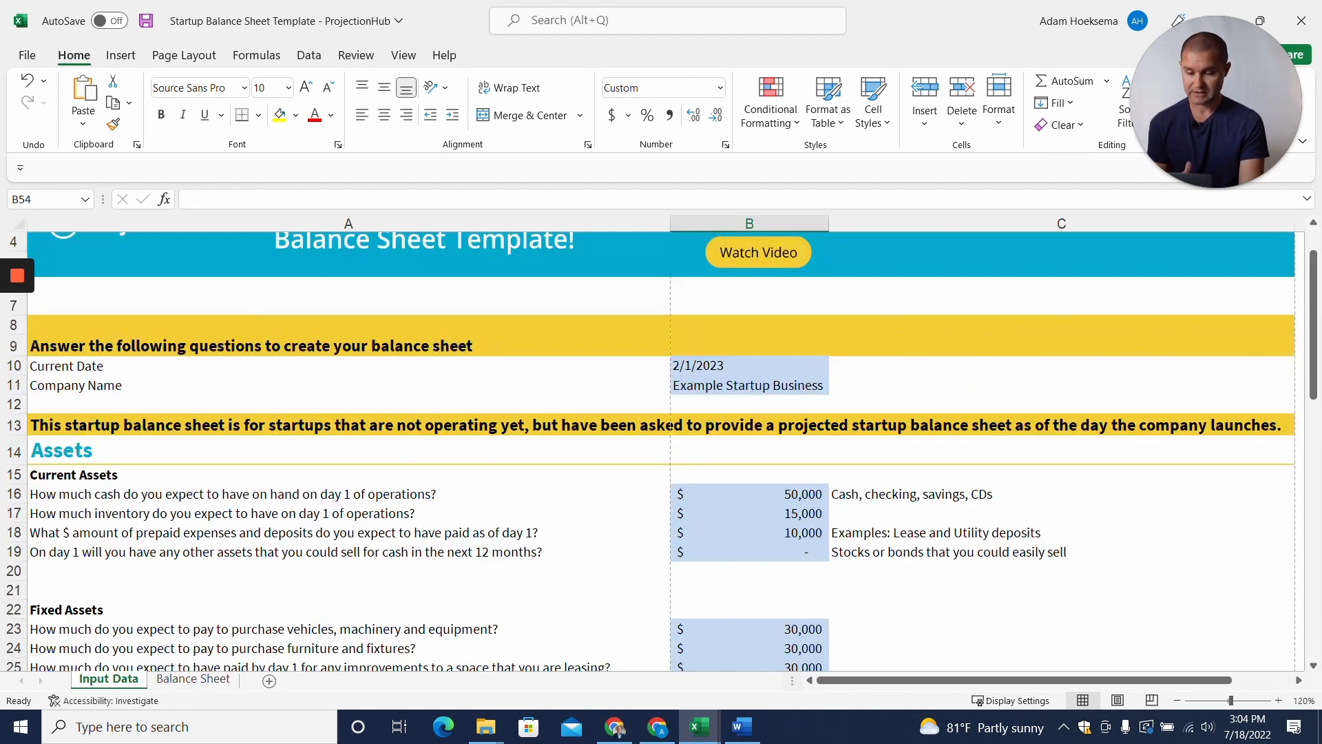
{"action": "scroll", "coordinate": [661, 448], "scroll_direction": "down", "scroll_amount": 2}
{"action": "left_click", "coordinate": [749, 506]}
{"action": "double_click", "coordinate": [749, 506]}
{"action": "type", "text": "=30000+655"}
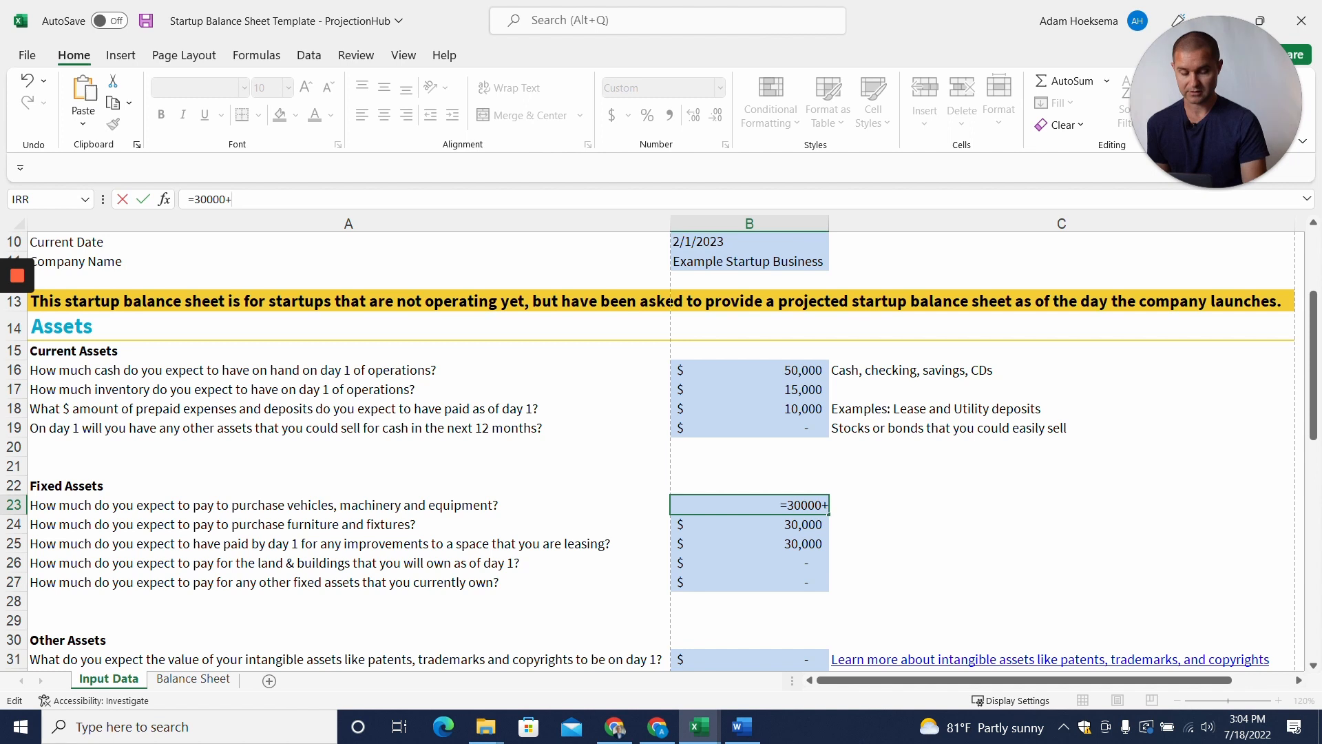
{"action": "key", "text": "BackSpace"}
{"action": "type", "text": "000"}
{"action": "key", "text": "Return"}
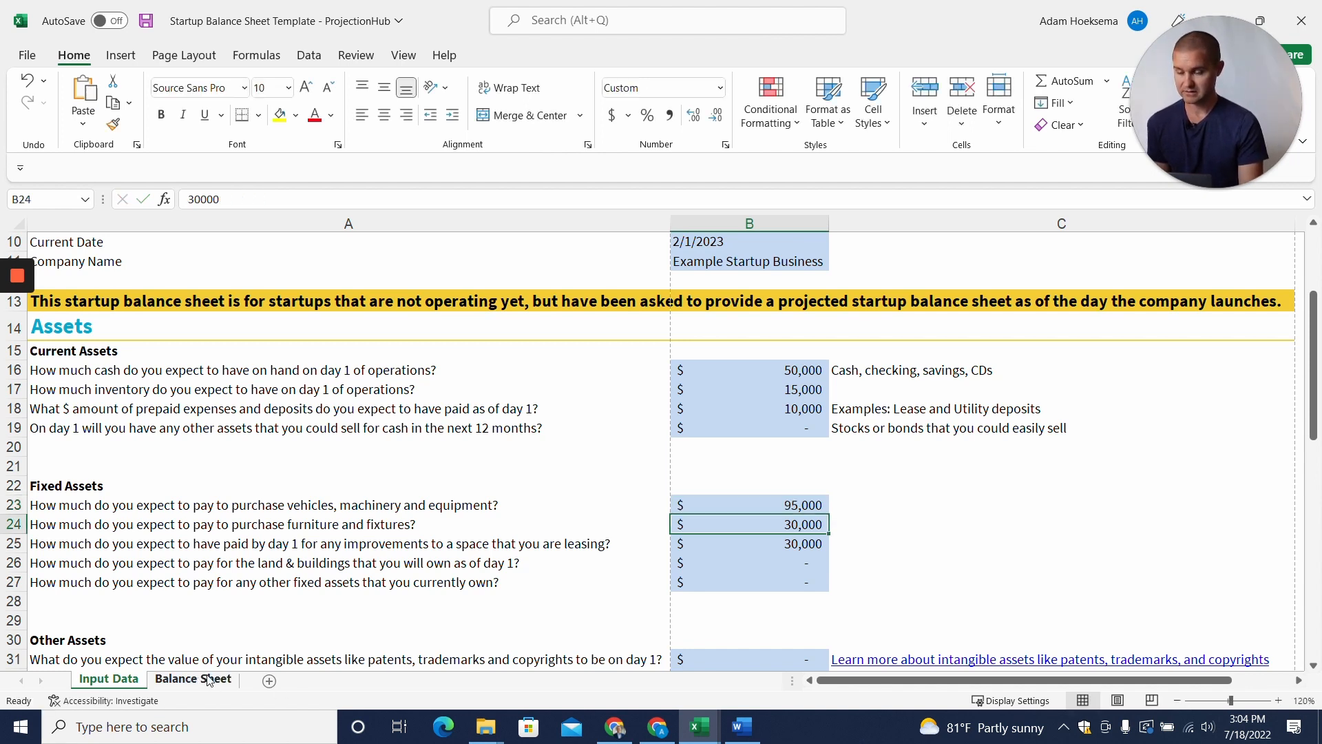
Step: Generate the balance sheet again from the input sheet and examine its balance check
{"action": "scroll", "coordinate": [399, 587], "scroll_direction": "down", "scroll_amount": 12}
{"action": "left_click", "coordinate": [1136, 527]}
{"action": "scroll", "coordinate": [1136, 527], "scroll_direction": "down", "scroll_amount": 10}
{"action": "scroll", "coordinate": [662, 568], "scroll_direction": "down", "scroll_amount": 5}
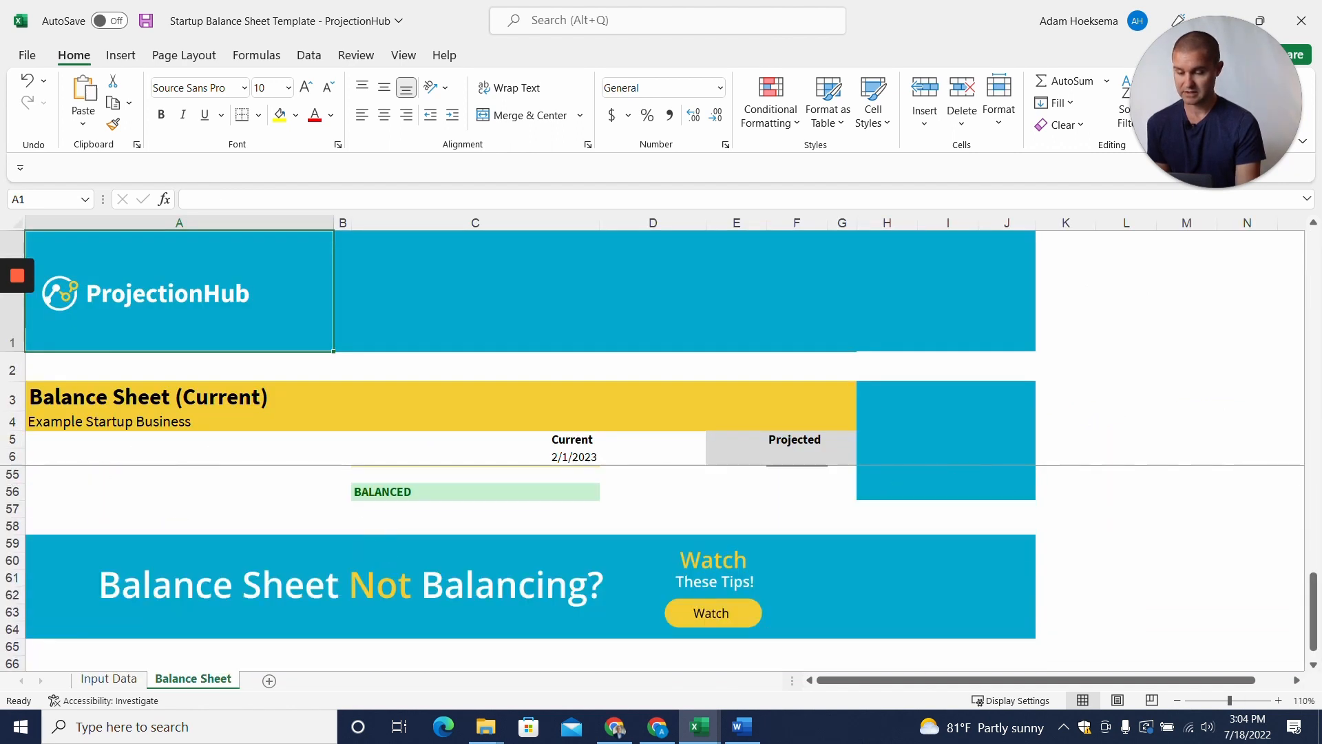